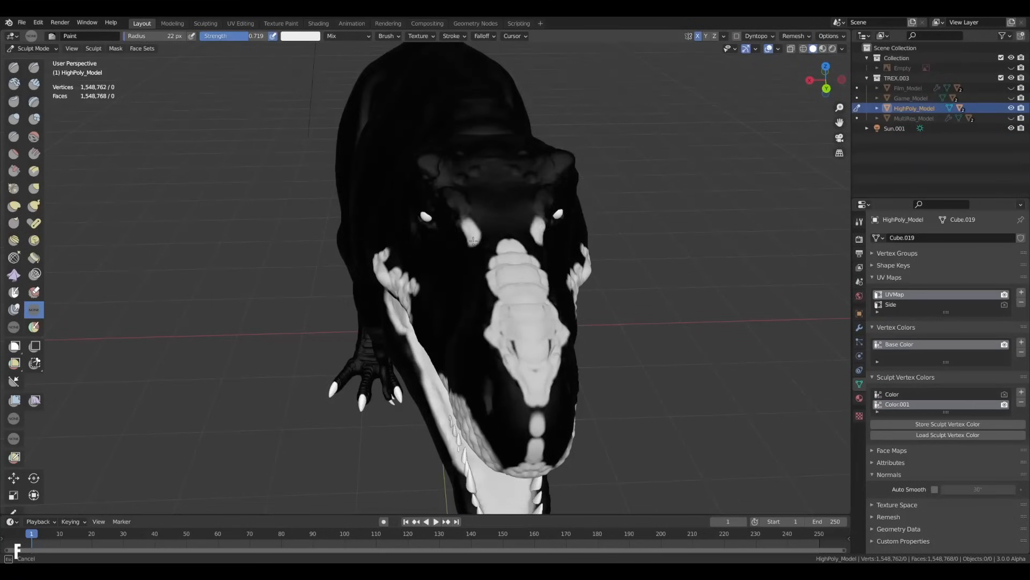
Select the sculpted multires retopo T-Rex body (Retopo.001) in the viewport.
drag(538, 179, 467, 159)
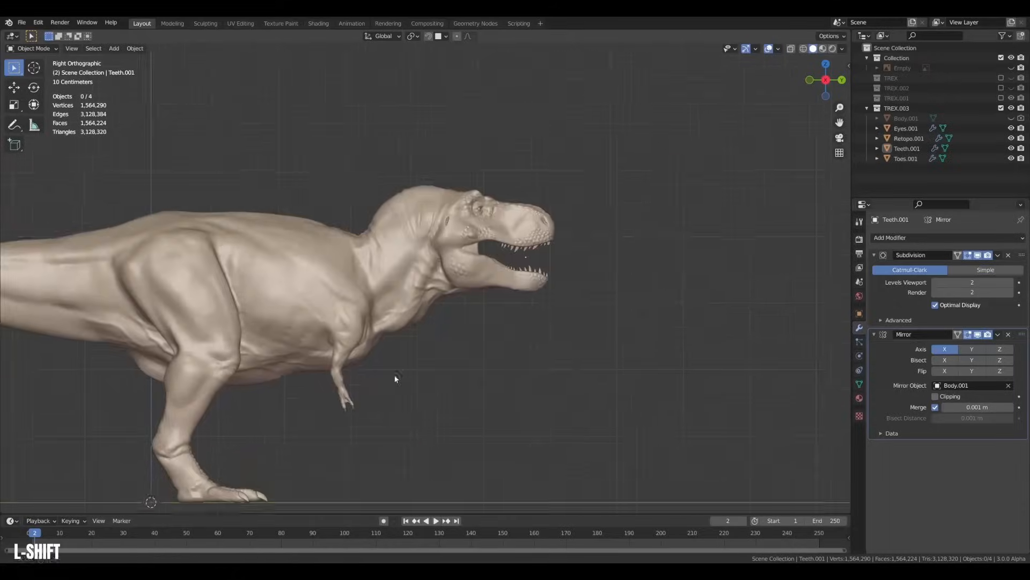
scroll(395, 379, down, 3)
mouse_move(419, 345)
middle_down()
mouse_move(517, 361)
mouse_move(706, 342)
mouse_move(506, 339)
mouse_move(568, 347)
mouse_move(390, 352)
mouse_move(435, 323)
middle_up()
scroll(433, 323, up, 3)
click(523, 288)
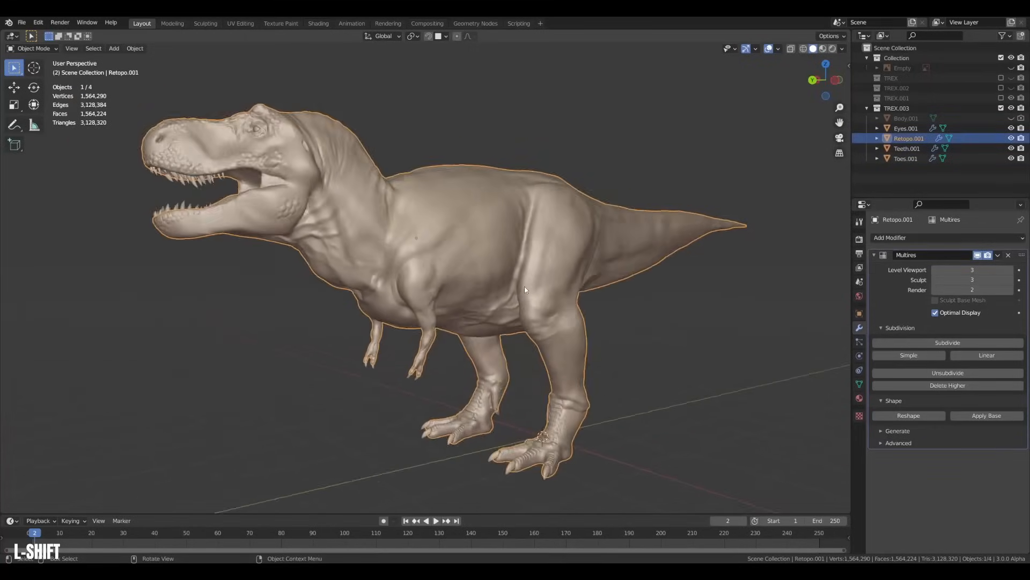
middle_drag(524, 286, 491, 278)
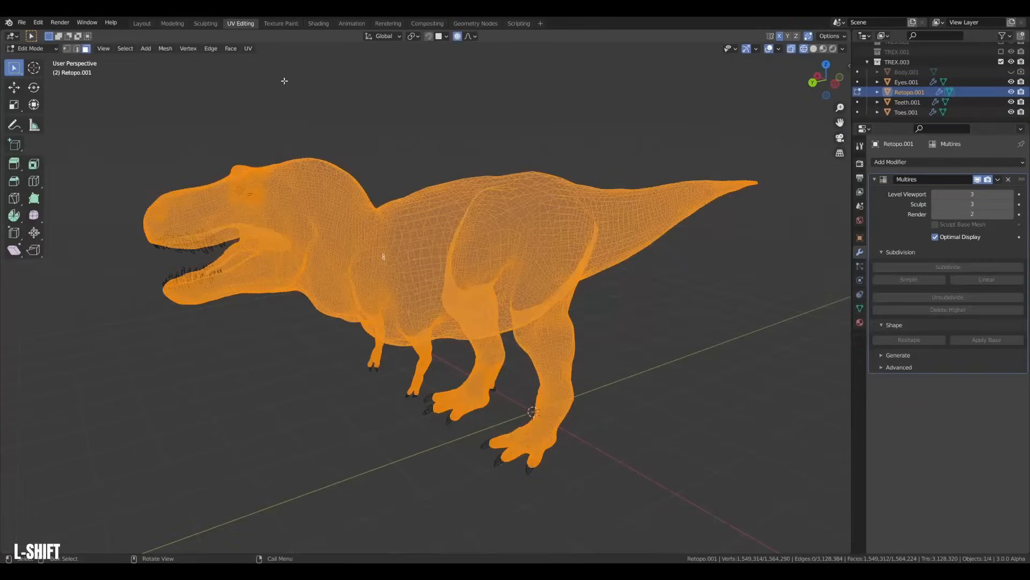
Return to object mode with the T-Rex selected and switch the viewport to solid shading.
click(860, 308)
key(Tab)
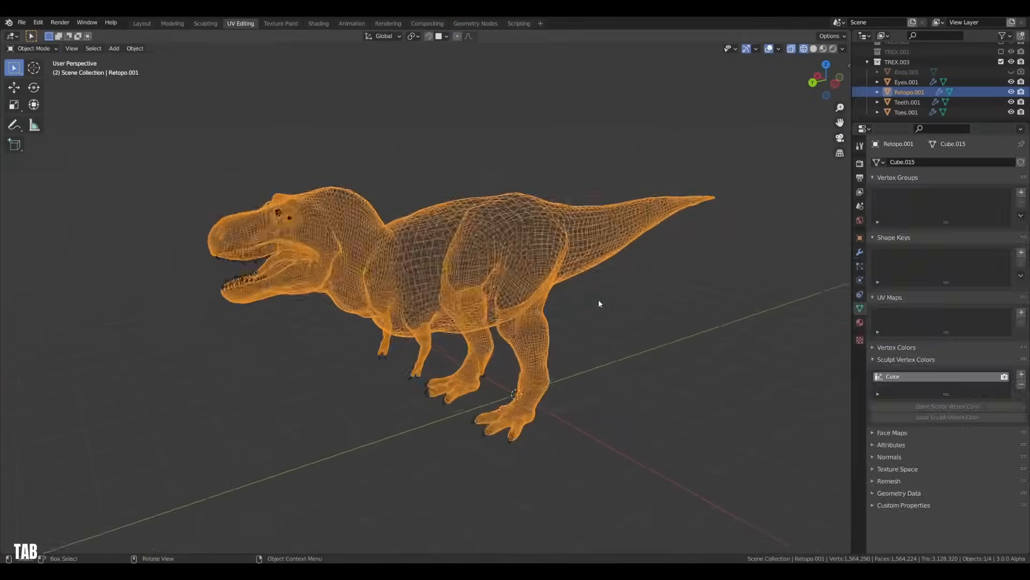
click(599, 299)
click(553, 274)
scroll(539, 252, up, 2)
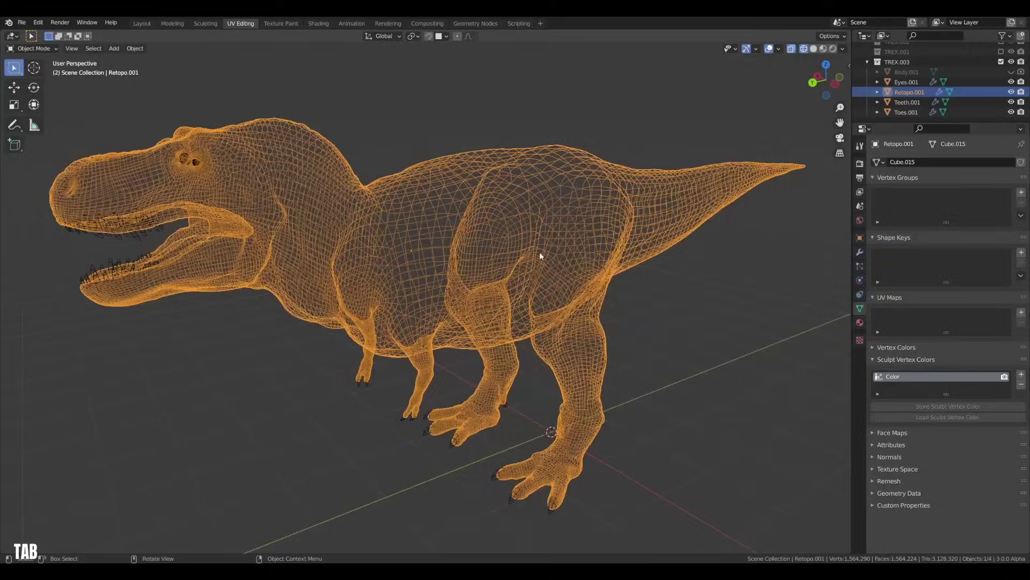
click(819, 51)
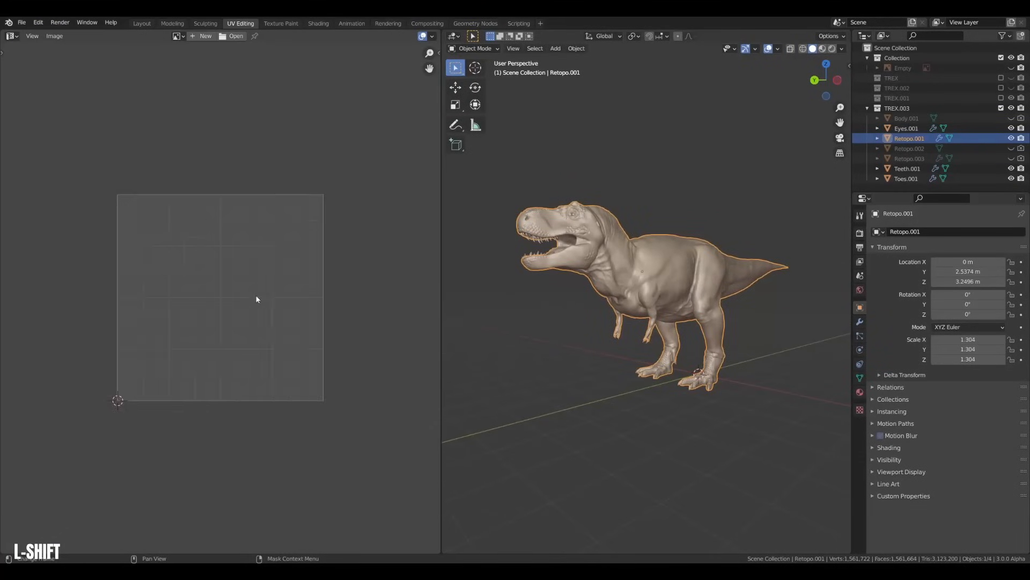
In edit mode, select an edge loop along the body and mark it as a seam via Ctrl+E.
key(Tab)
scroll(723, 338, up, 3)
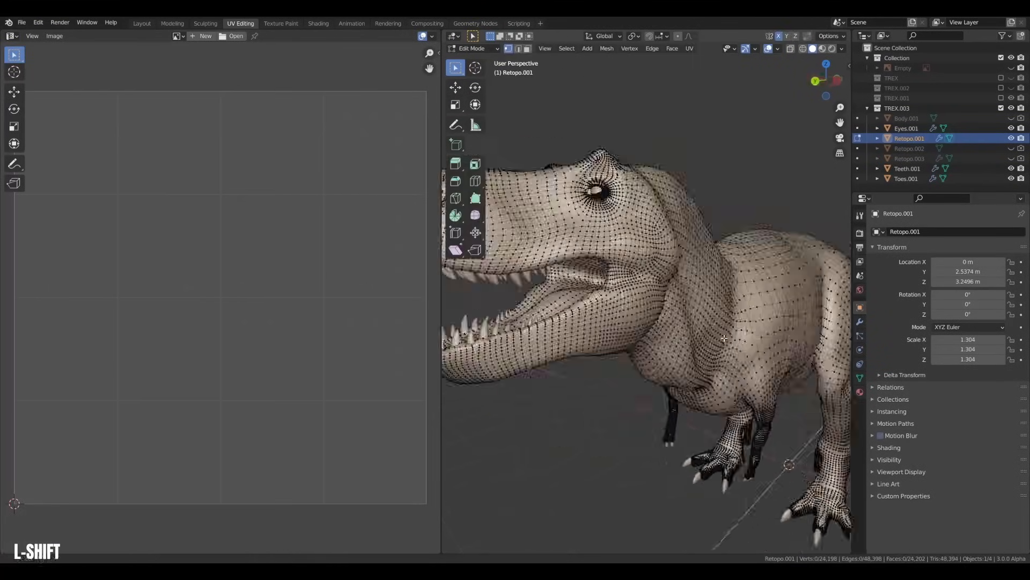
middle_drag(724, 338, 633, 335)
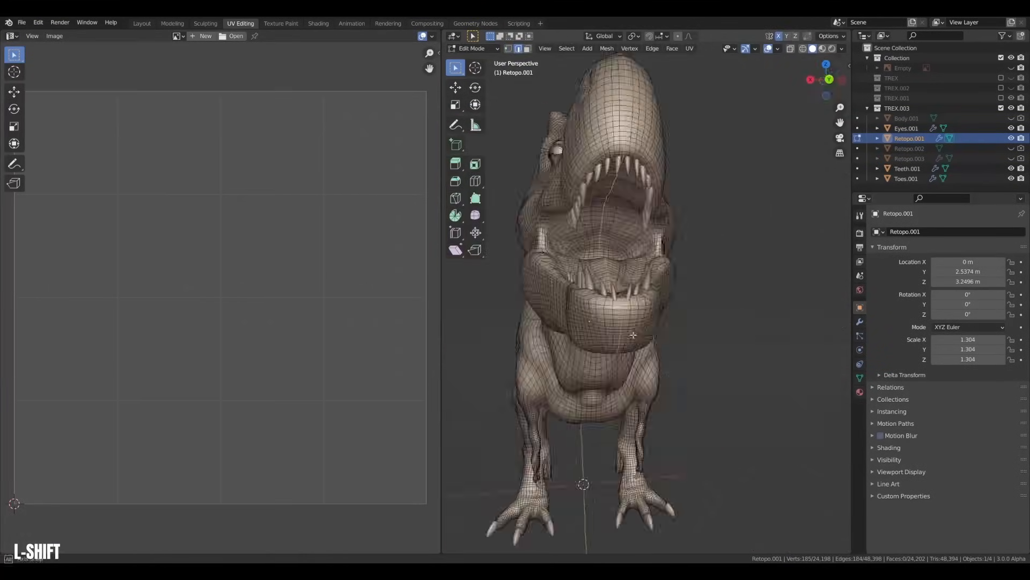
alt+shift+click(595, 286)
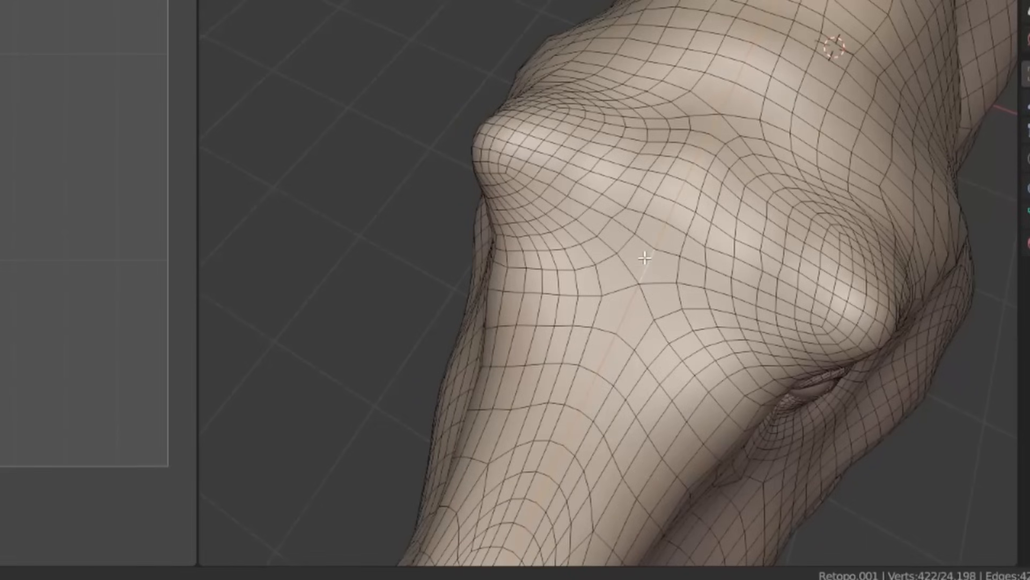
key(ctrl+e)
click(603, 240)
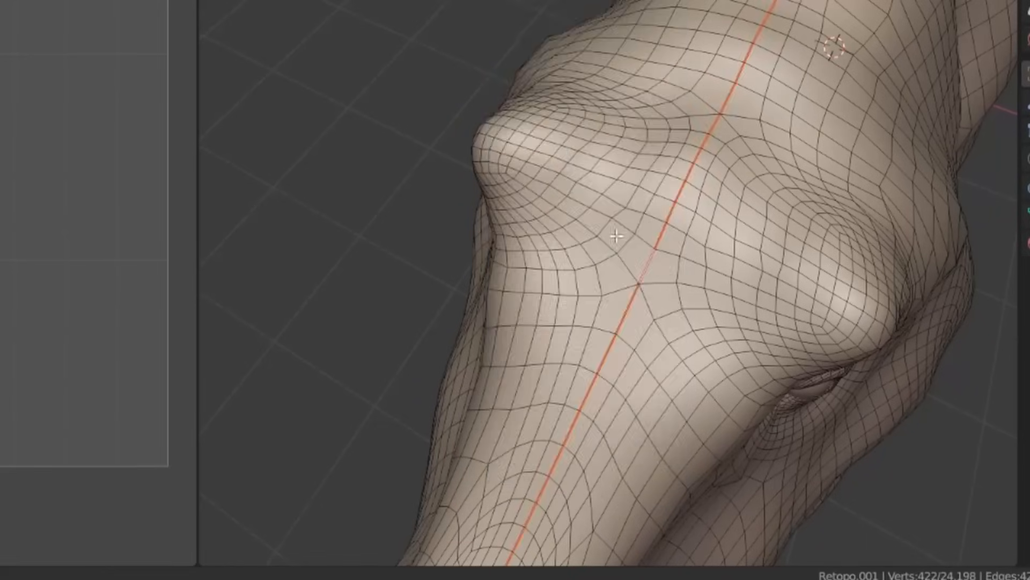
mouse_move(616, 235)
middle_down()
mouse_move(550, 296)
mouse_move(577, 271)
mouse_move(685, 292)
mouse_move(419, 250)
middle_up()
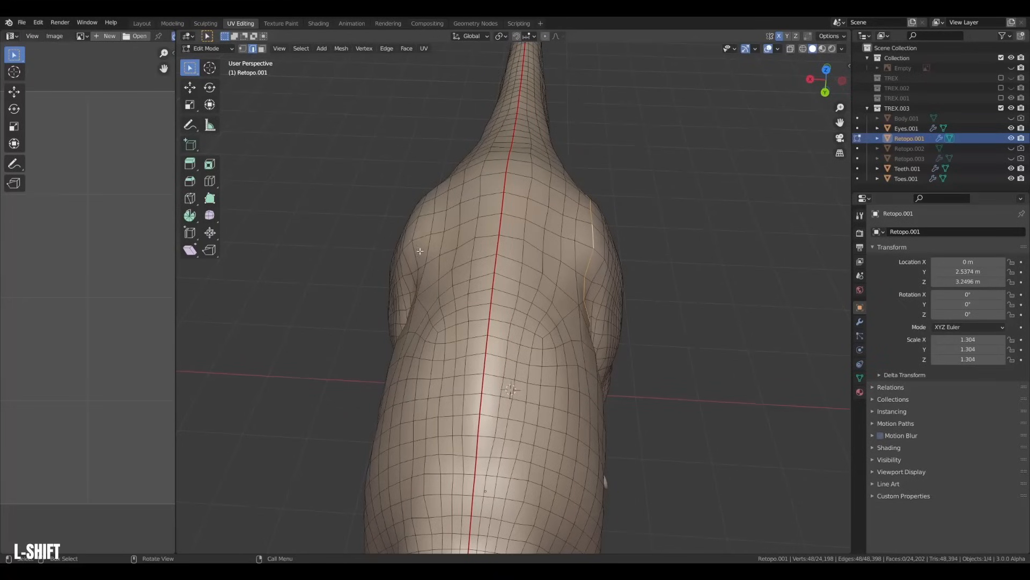
middle_drag(417, 209, 416, 266)
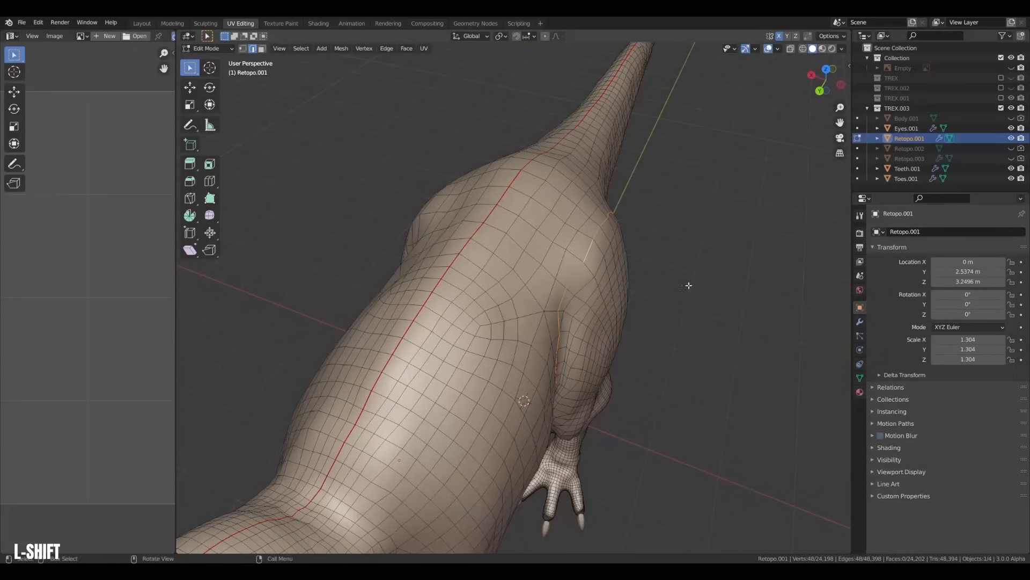
Check X mirror in the tool settings and use Select Mirror to grab the opposite-side edges.
click(861, 234)
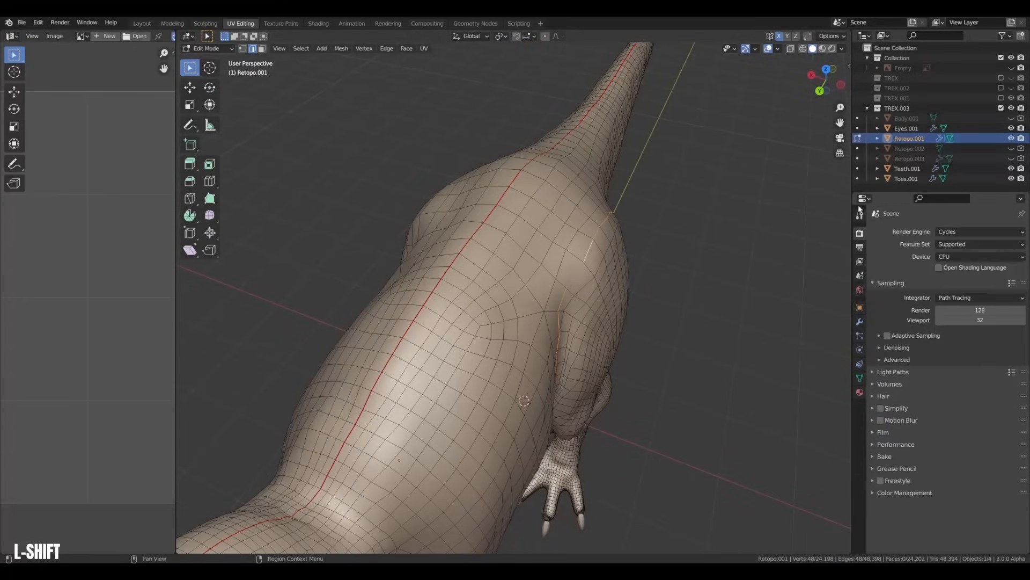
click(860, 215)
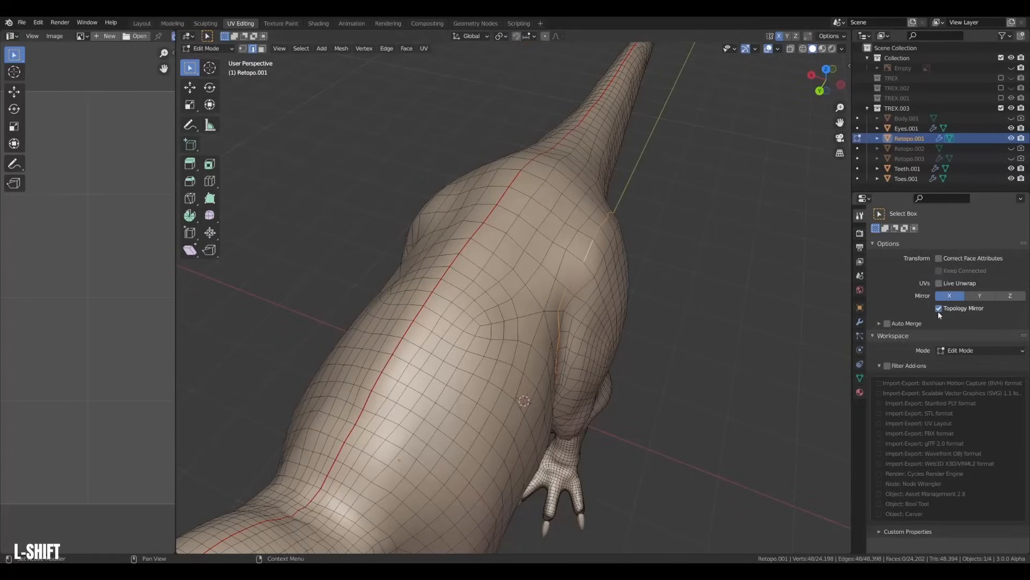
middle_drag(797, 317, 644, 304)
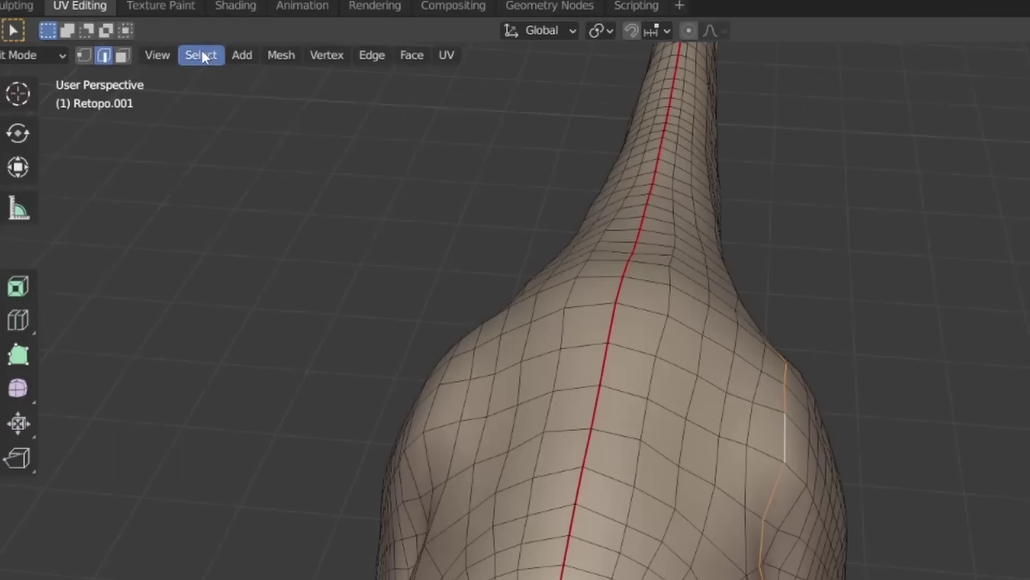
click(302, 48)
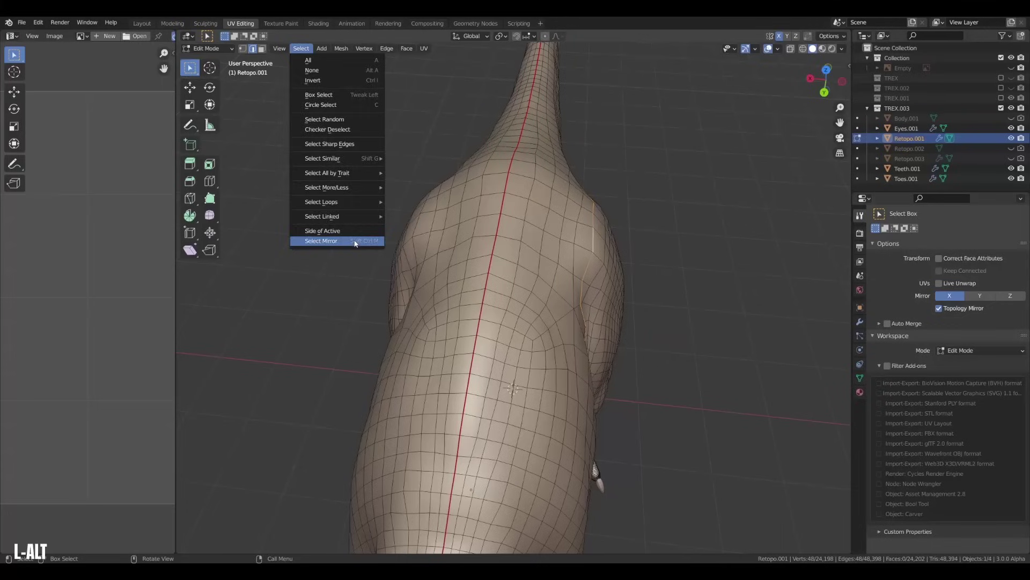
click(355, 240)
middle_drag(508, 245, 895, 323)
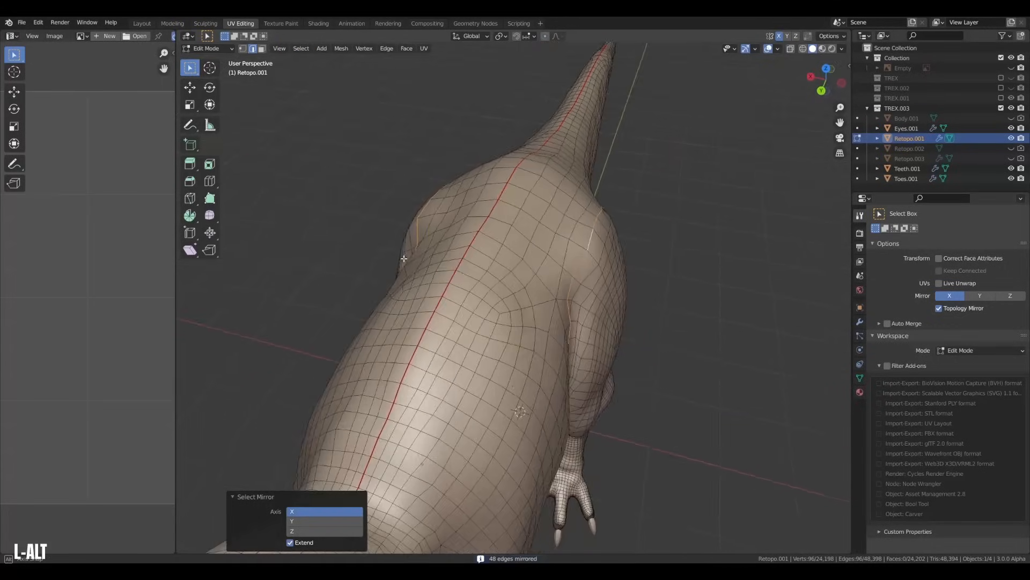
mouse_move(668, 315)
middle_down()
mouse_move(639, 307)
mouse_move(564, 367)
middle_up()
Mark the mirrored arm and leg edges as seams and view the T-Rex from the front.
key(ctrl+shift+m)
right_click(491, 268)
click(492, 268)
scroll(515, 290, down, 4)
scroll(531, 303, up, 3)
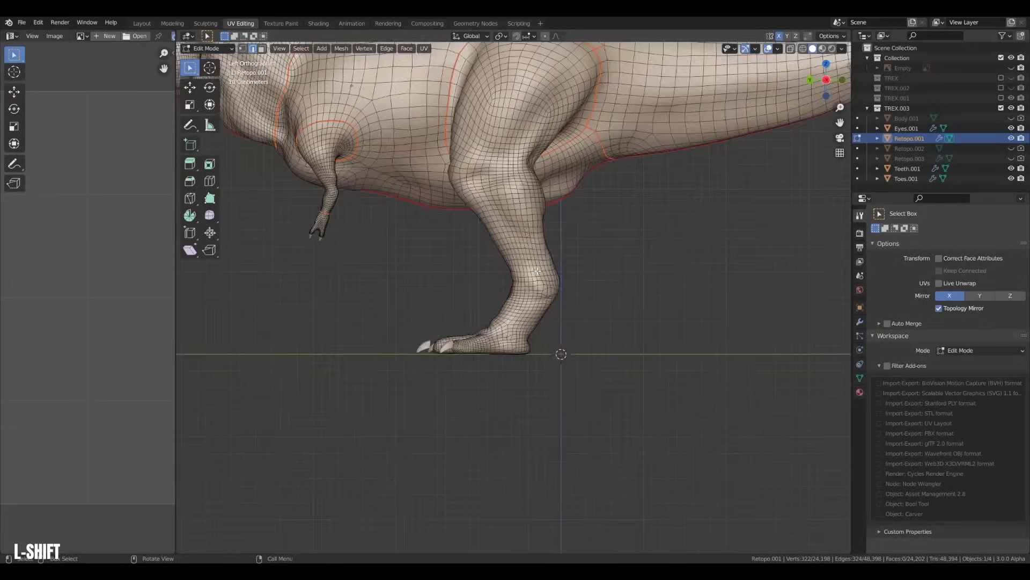
scroll(531, 303, up, 3)
mouse_move(523, 298)
alt+middle_down()
mouse_move(472, 322)
mouse_move(535, 356)
mouse_move(484, 354)
mouse_move(548, 322)
alt+middle_up()
key(ctrl+shift+m)
scroll(483, 355, up, 5)
scroll(470, 353, down, 5)
Select the whole mesh and unwrap it into UV islands.
key(a)
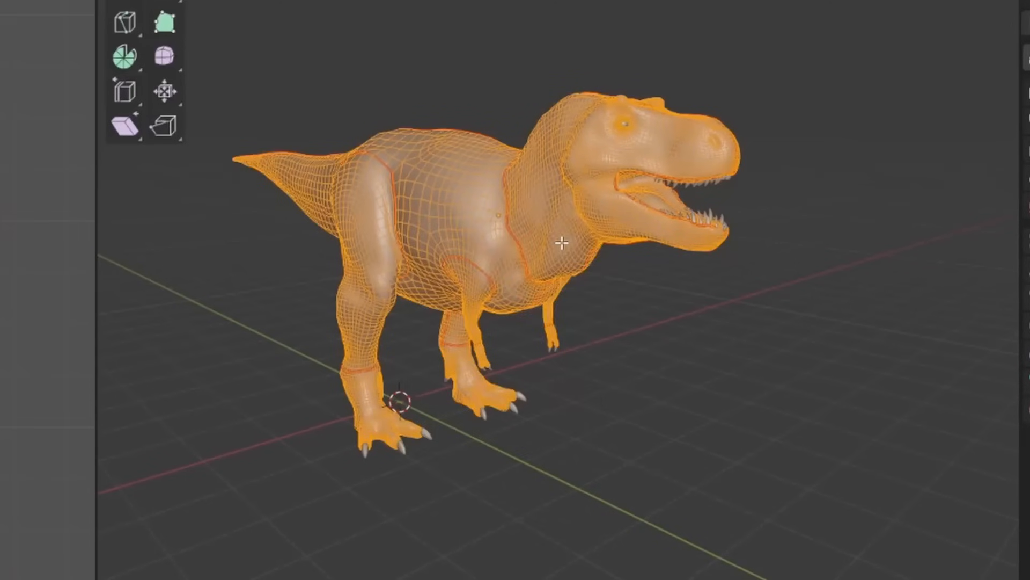
key(u)
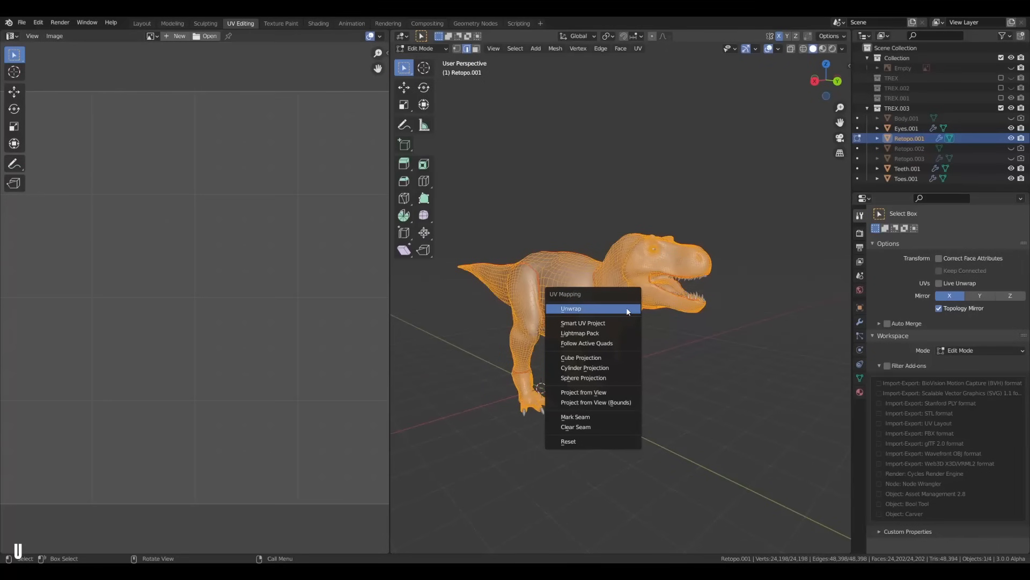
click(561, 240)
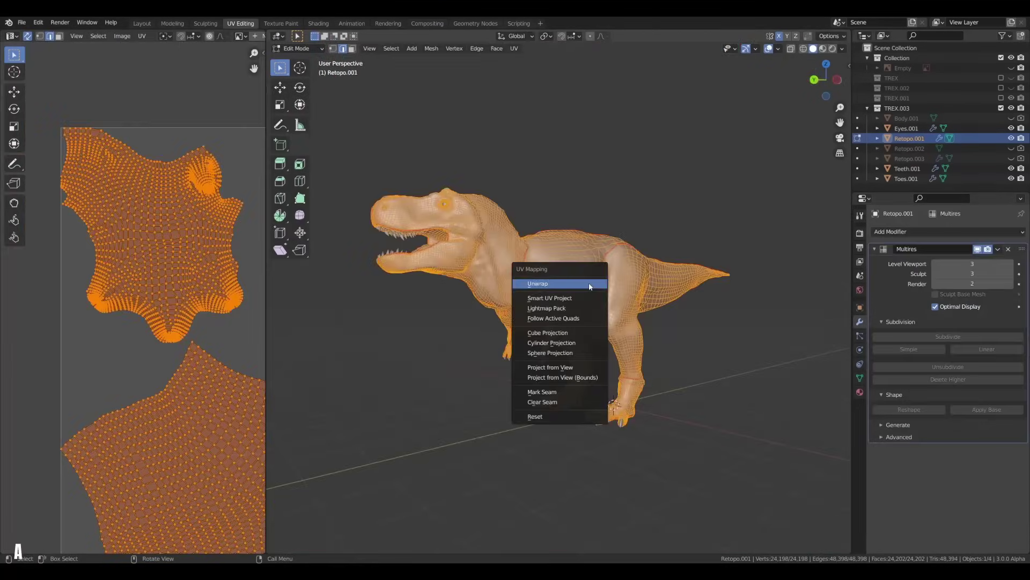
key(Return)
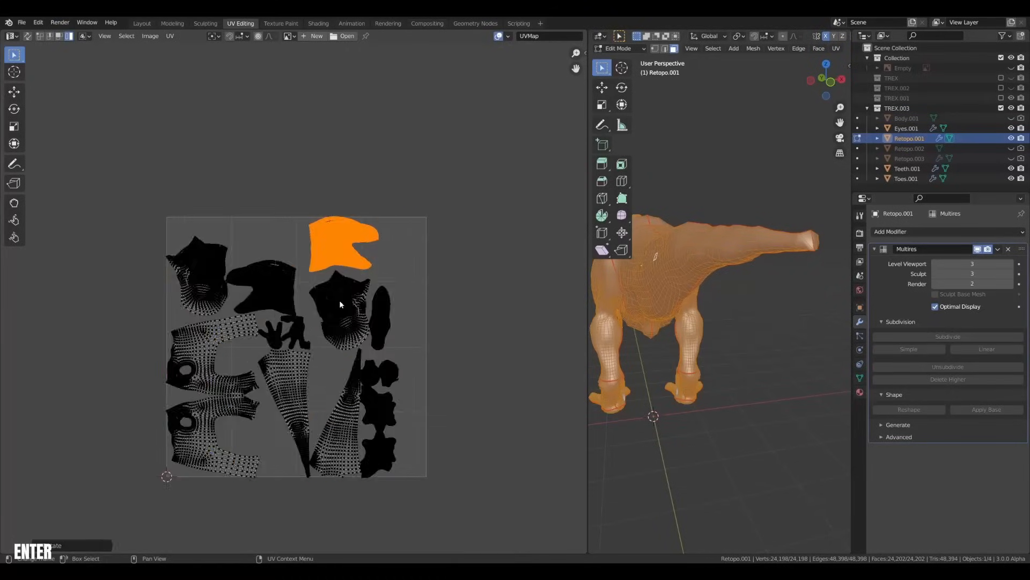
scroll(357, 210, up, 3)
scroll(357, 210, down, 4)
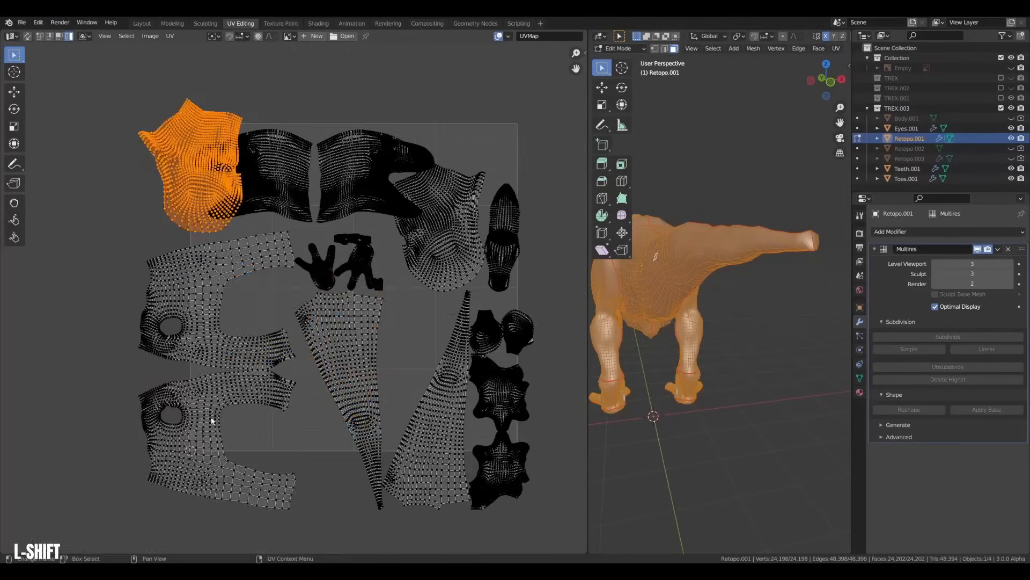
Move the torso, triangular, small and star-shaped UV islands into place within the square.
click(212, 418)
key(g)
click(322, 411)
click(443, 403)
key(r)
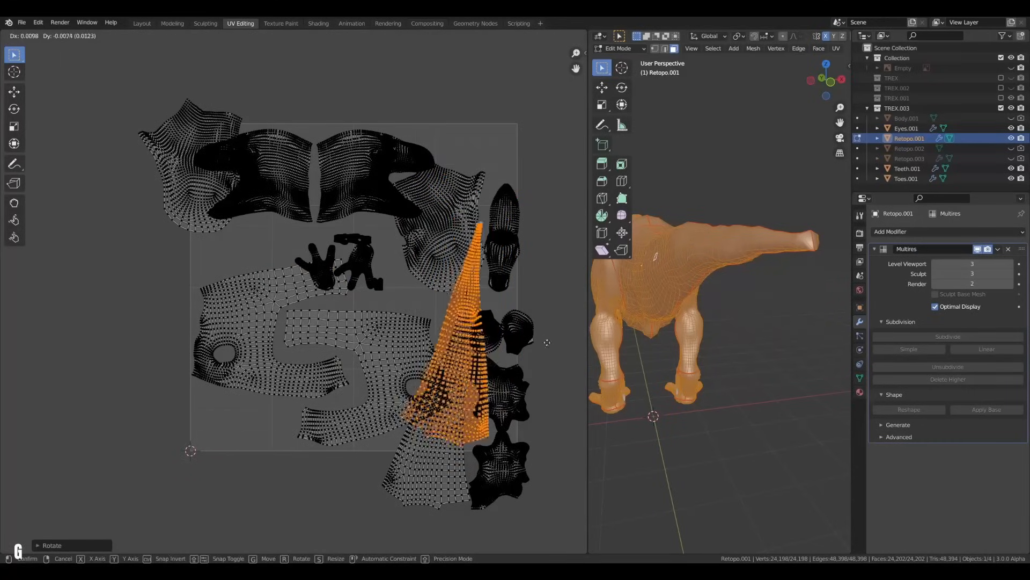
click(367, 378)
scroll(365, 378, up, 5)
scroll(365, 377, down, 5)
key(g)
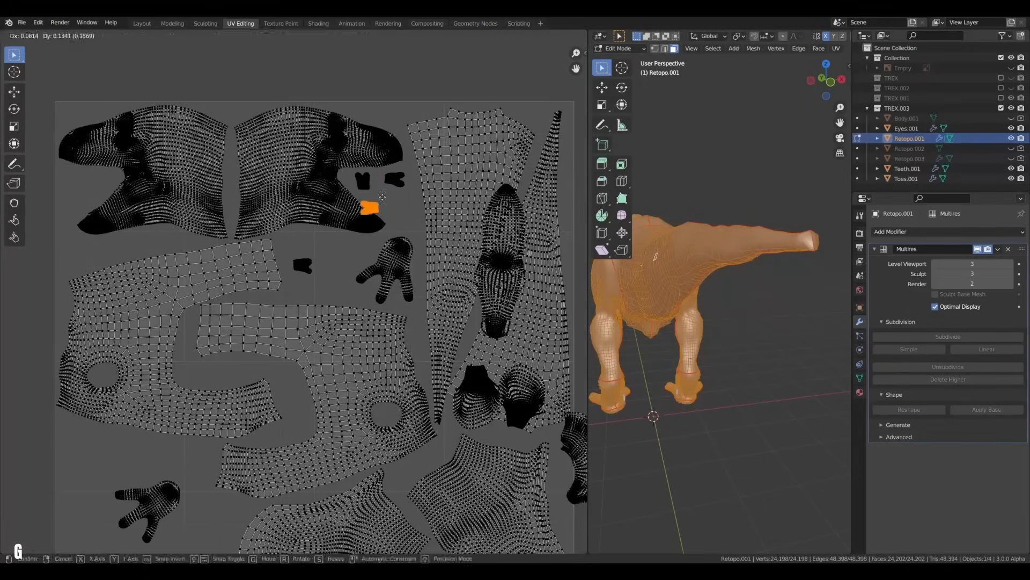
scroll(166, 499, down, 2)
click(230, 391)
scroll(230, 392, up, 3)
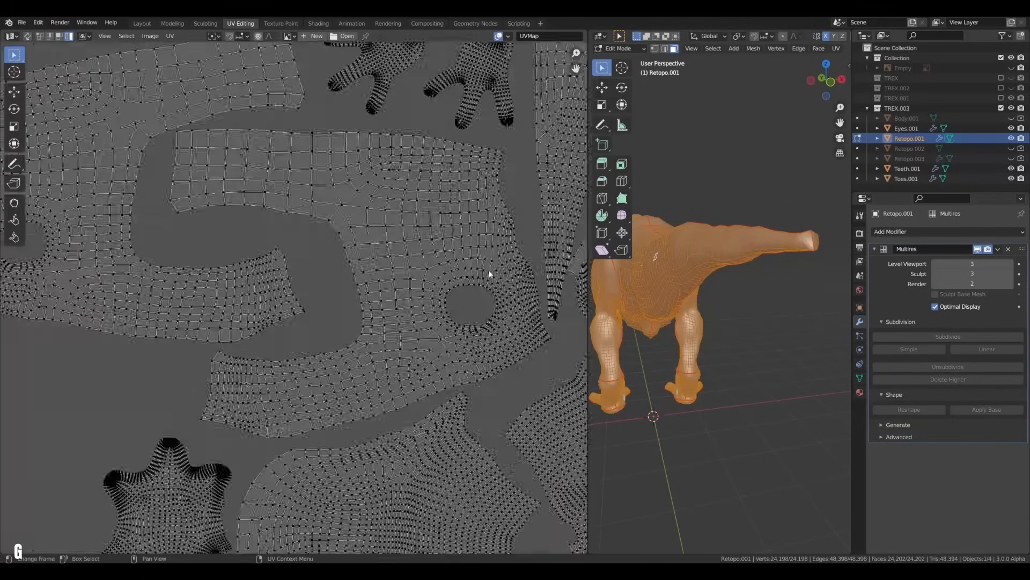
scroll(425, 329, down, 4)
key(g)
click(141, 363)
Place the blob-shaped island and rotate the elongated island to fit the layout.
click(420, 292)
key(g)
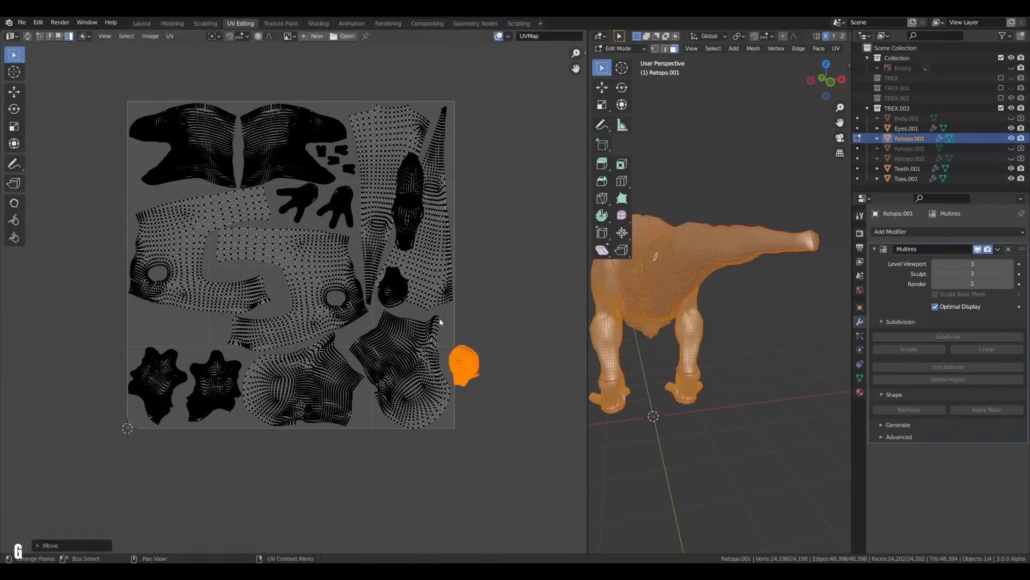
click(462, 367)
click(408, 202)
key(r)
click(214, 409)
scroll(215, 409, up, 2)
scroll(399, 431, up, 2)
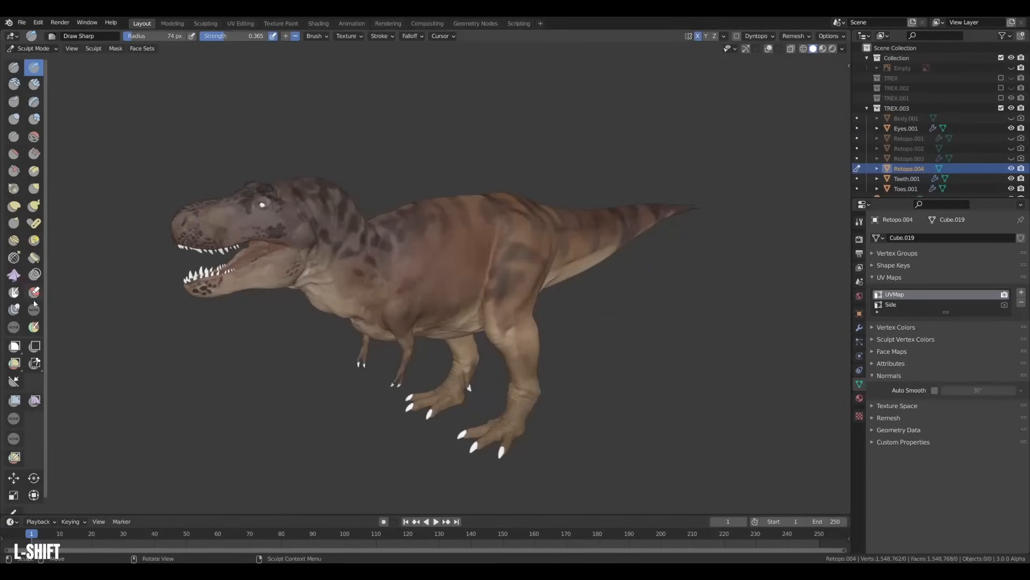
Adjust the paint brush, then select the entire T-Rex mesh with all its UV islands.
click(35, 309)
mouse_move(563, 333)
middle_down()
mouse_move(507, 363)
mouse_move(462, 326)
mouse_move(510, 400)
middle_up()
key(f)
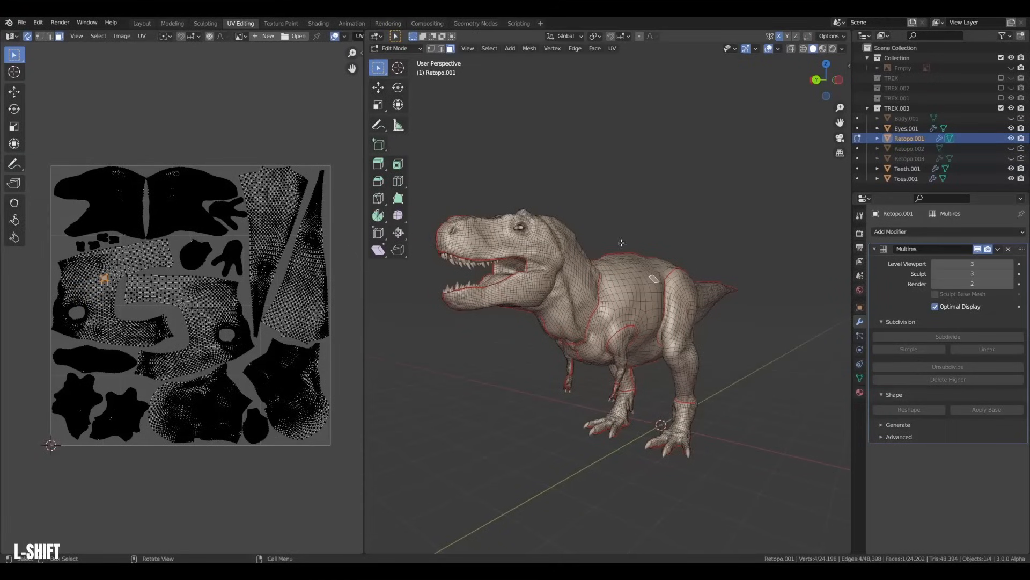
middle_drag(621, 312, 726, 335)
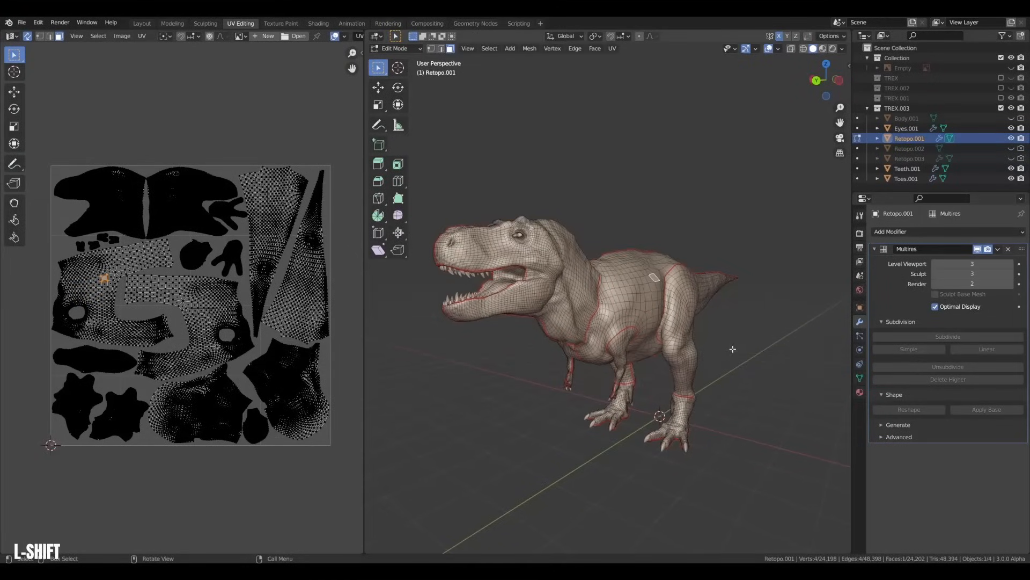
key(a)
Add a second UV map, Side, and project its UVs from the side view.
click(860, 378)
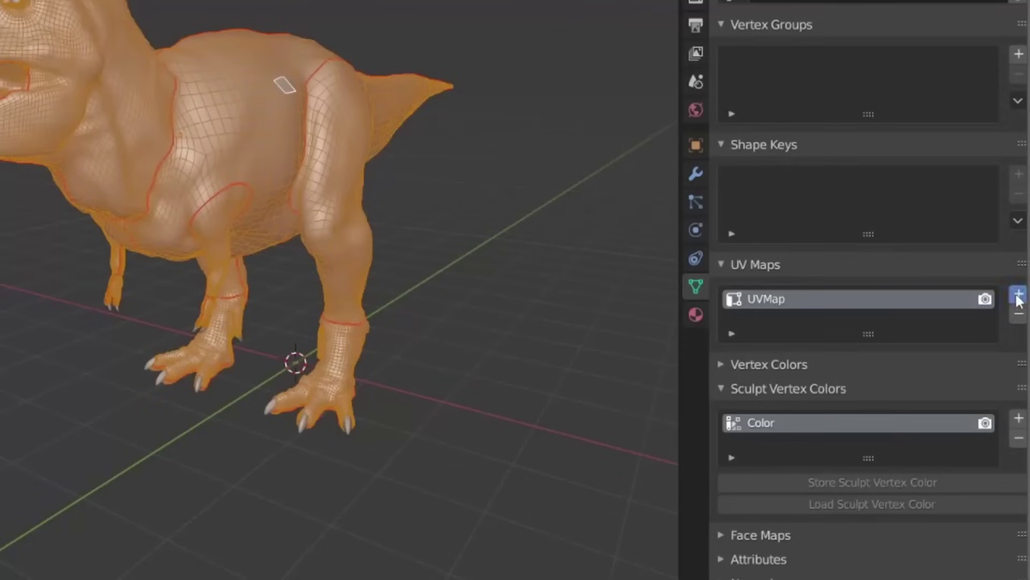
click(1018, 295)
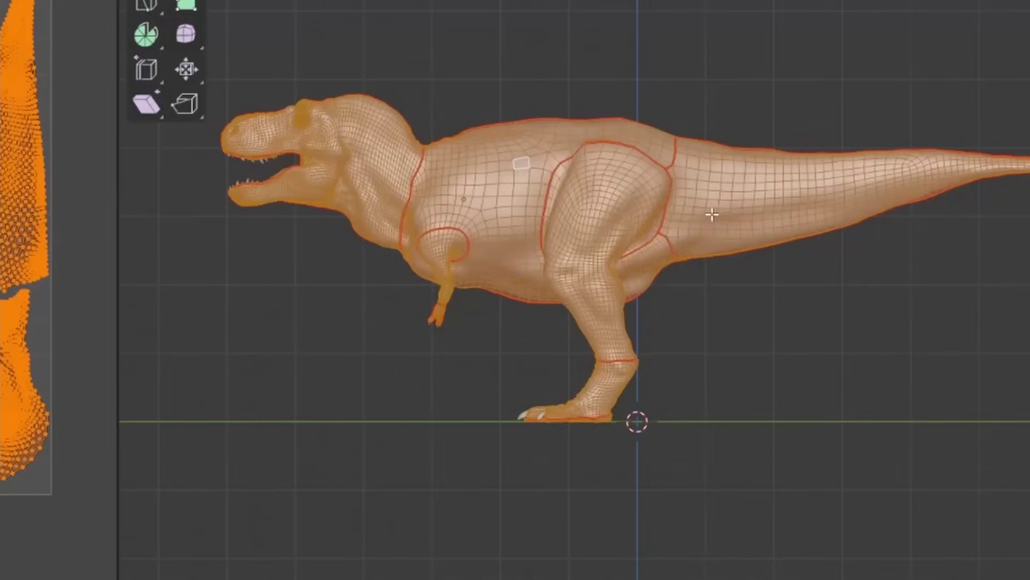
key(u)
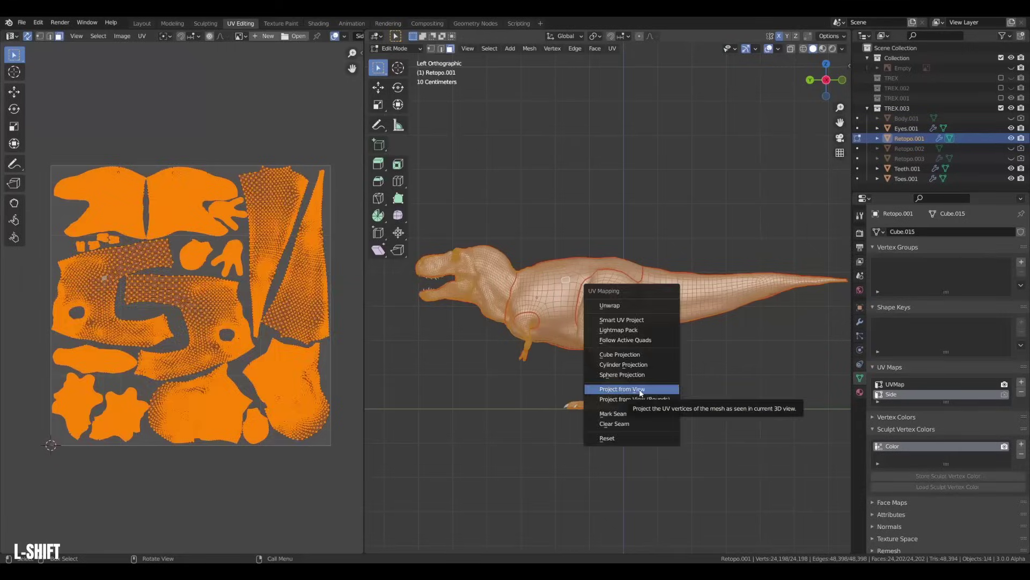
click(639, 389)
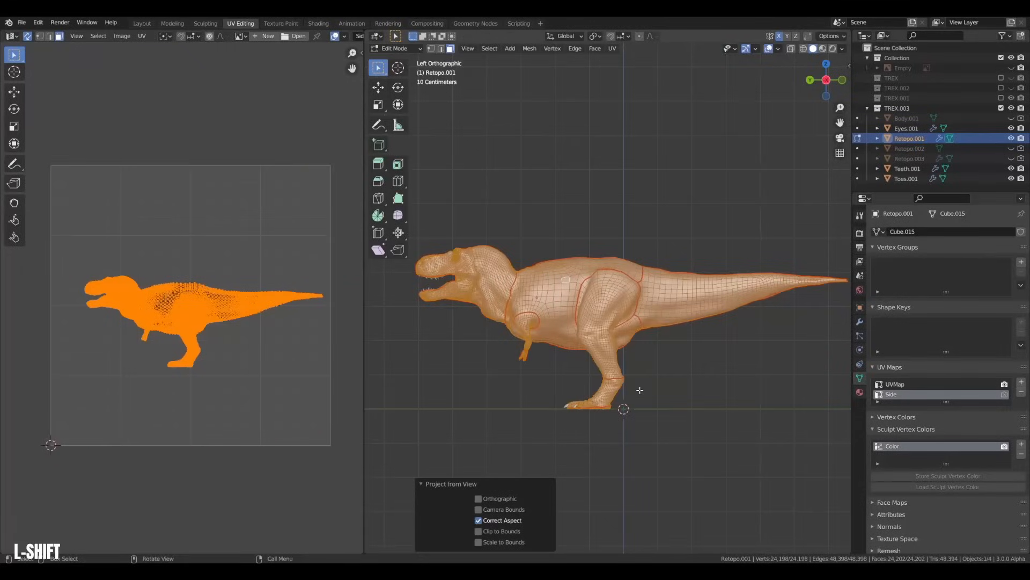
shift+middle_drag(653, 342, 654, 334)
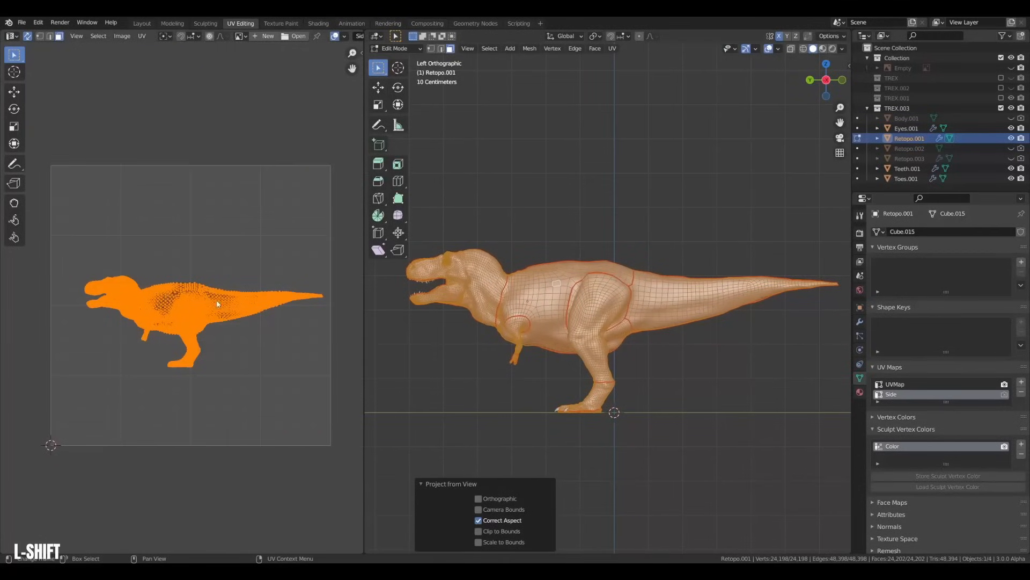
Show TREX.png in the UV editor and scale the projected UVs horizontally to fit it.
key(s)
key(Escape)
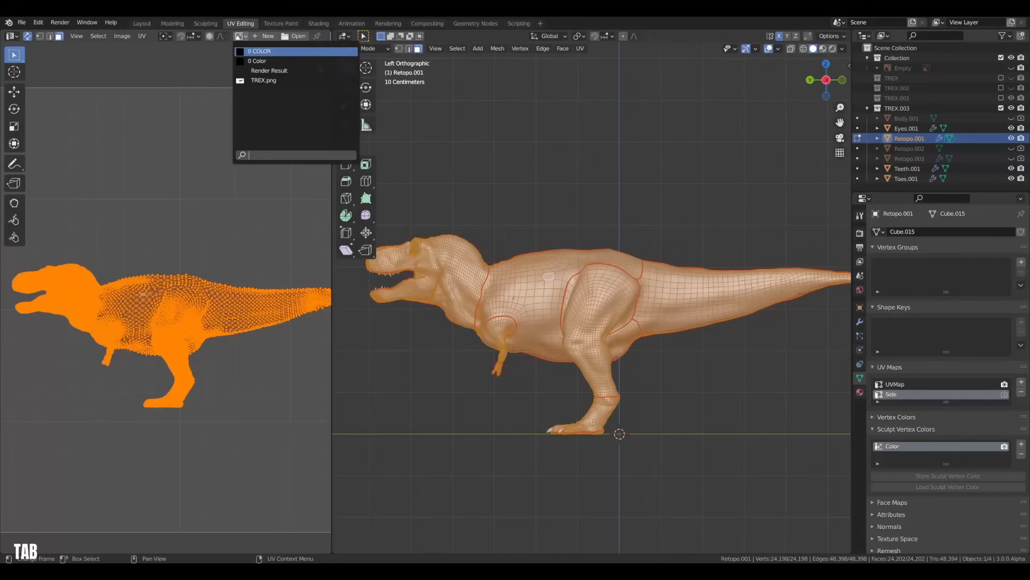
click(263, 80)
scroll(207, 329, down, 5)
scroll(208, 329, down, 2)
key(s)
key(x)
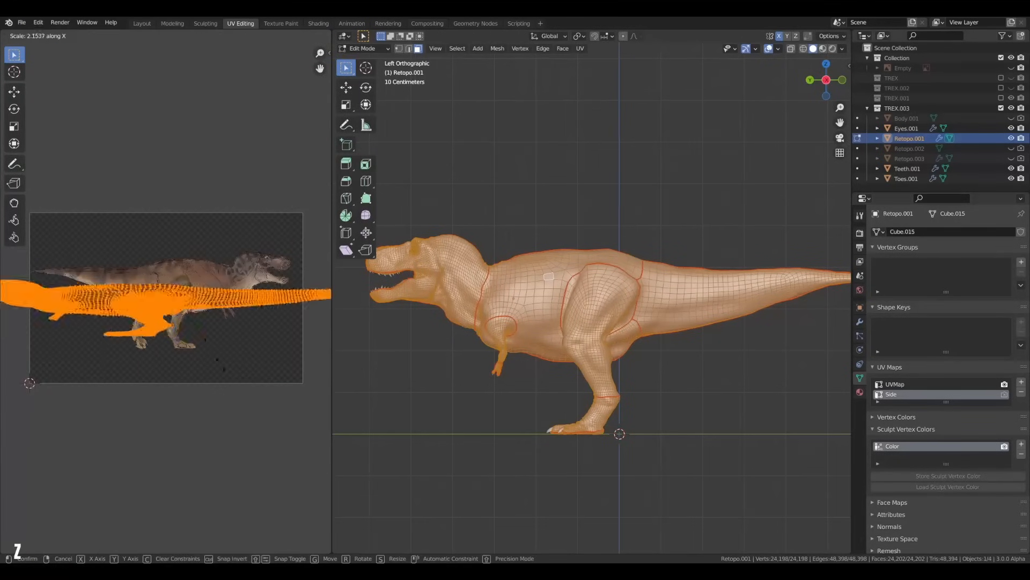
key(s)
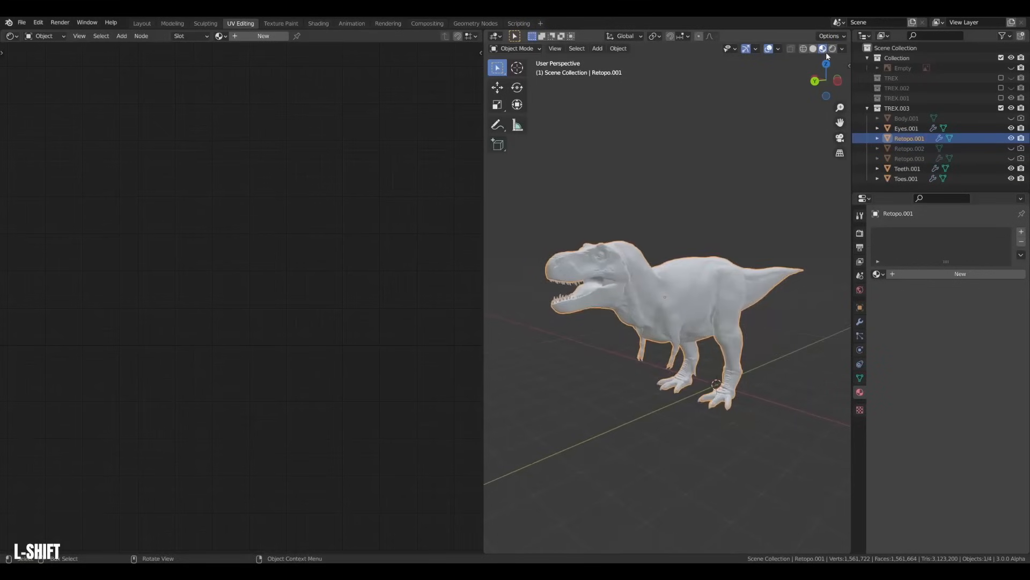
Create a new material with an Image Texture node loading TREX.png into Base Color.
click(934, 274)
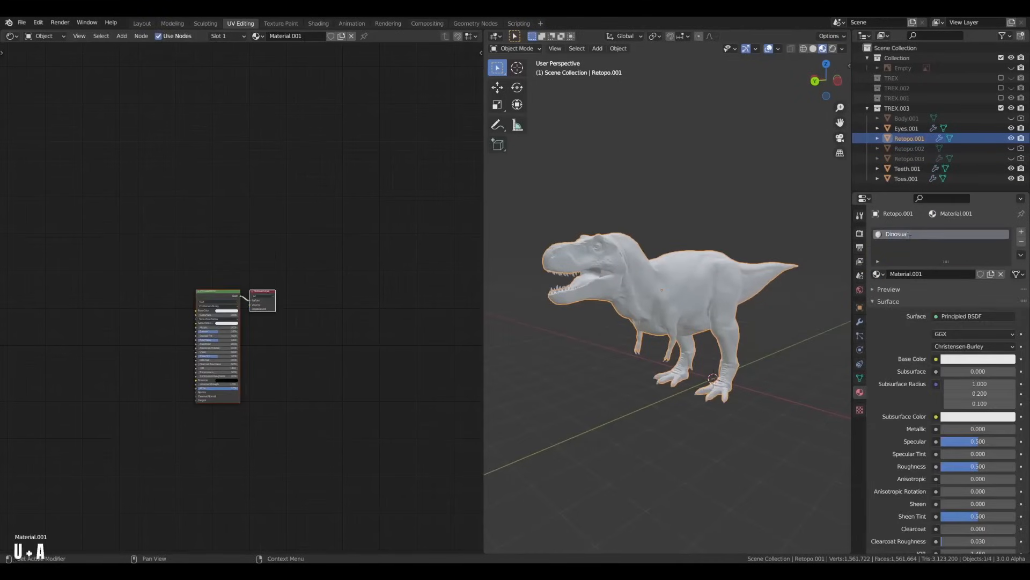
scroll(259, 359, up, 3)
key(shift+a)
click(223, 220)
text(image)
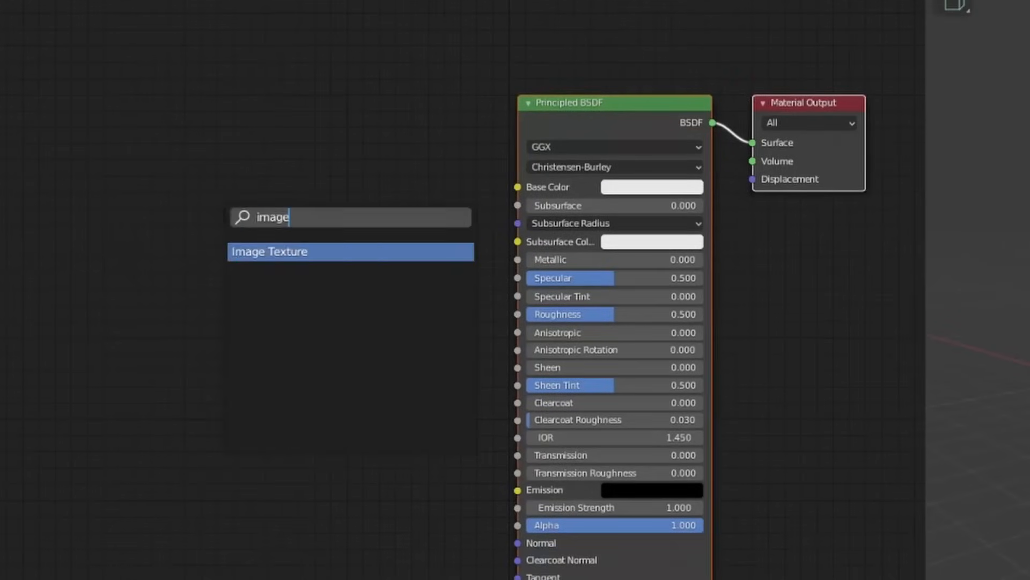
key(Return)
click(240, 285)
click(274, 354)
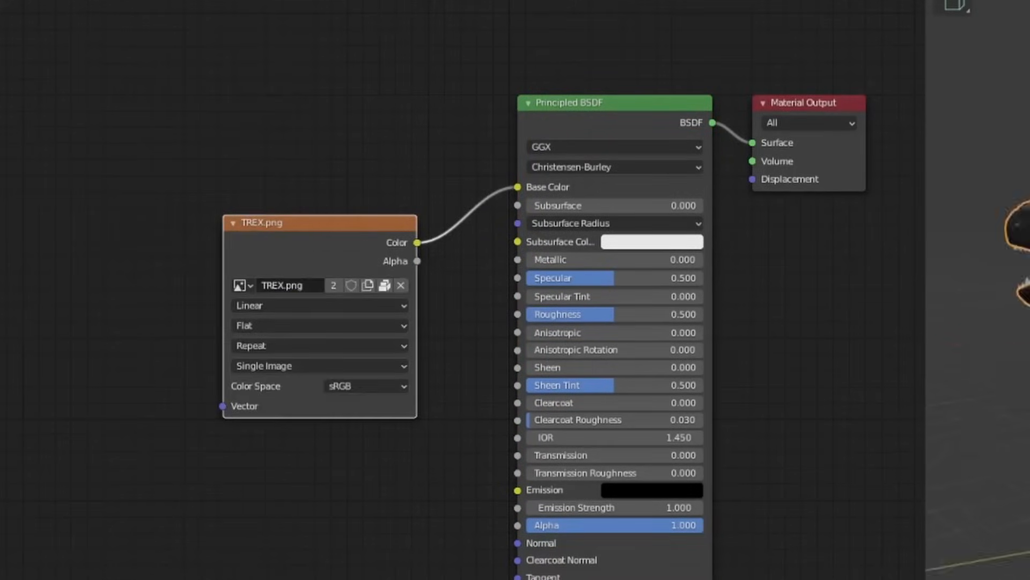
scroll(274, 400, up, 1)
mouse_move(185, 378)
middle_down()
mouse_move(255, 382)
mouse_move(280, 367)
middle_up()
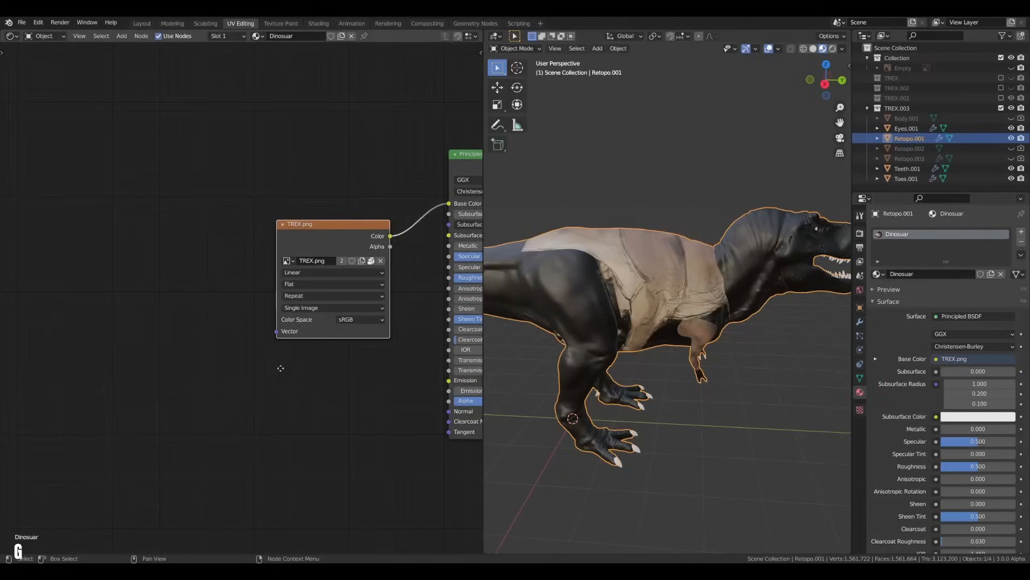
Add a UV Map node set to Side feeding the texture's Vector and inspect the textured T-Rex.
click(136, 317)
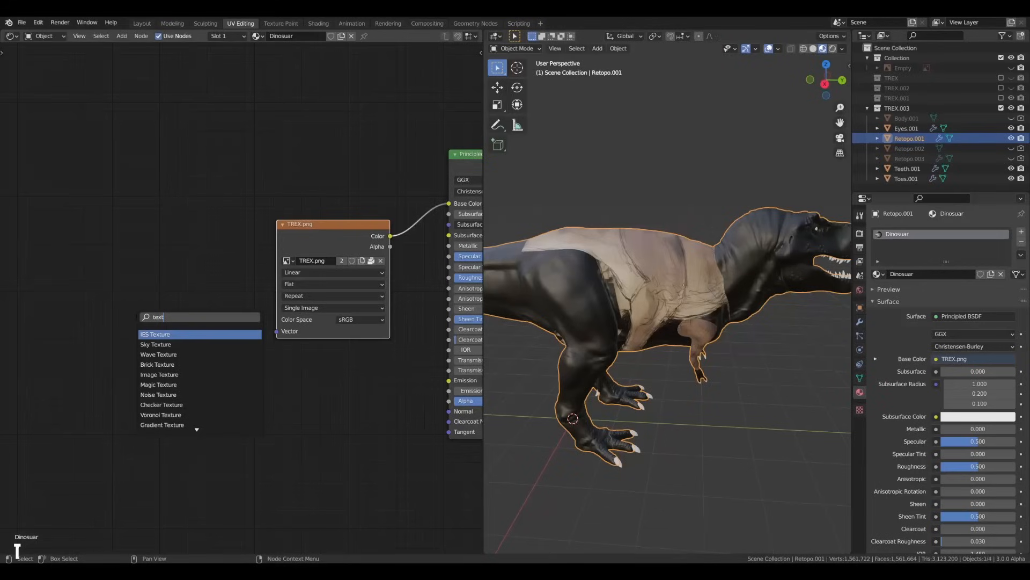
key(Return)
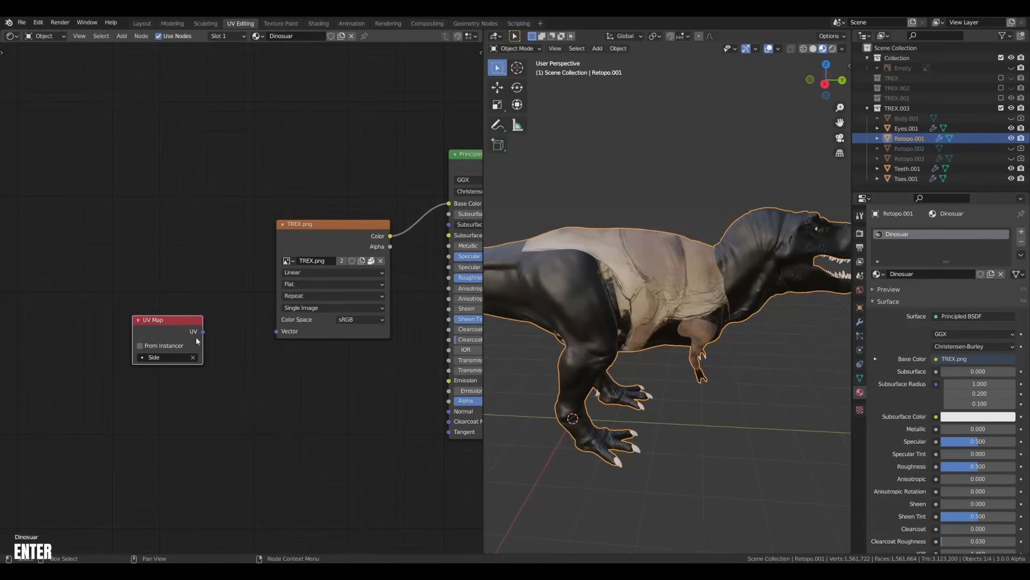
drag(266, 331, 271, 331)
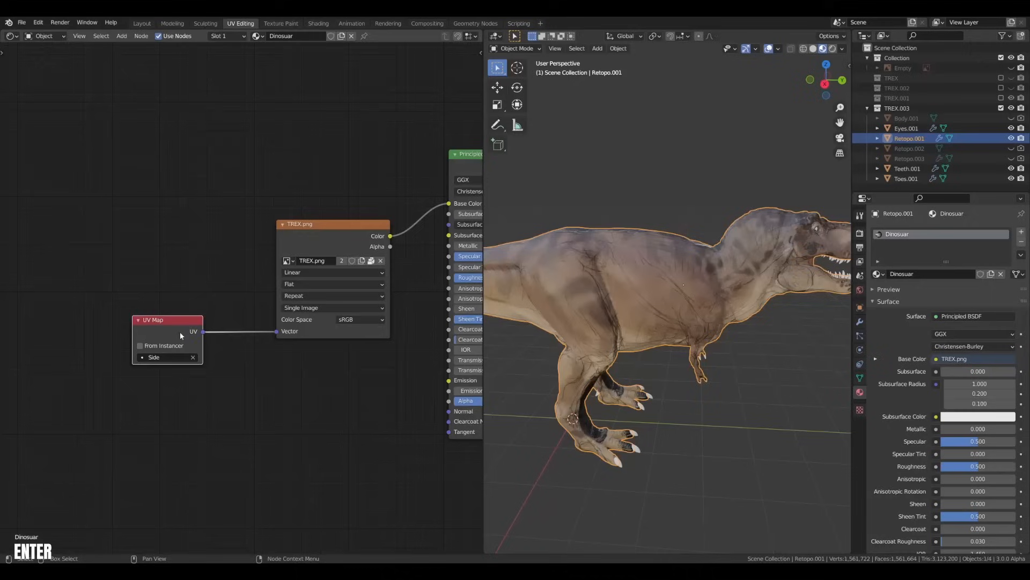
drag(179, 332, 201, 292)
click(674, 389)
mouse_move(673, 389)
middle_down()
mouse_move(687, 420)
mouse_move(625, 404)
mouse_move(639, 326)
mouse_move(406, 322)
mouse_move(562, 338)
mouse_move(488, 380)
mouse_move(630, 334)
mouse_move(570, 334)
mouse_move(676, 344)
mouse_move(534, 327)
mouse_move(612, 319)
mouse_move(519, 352)
mouse_move(610, 338)
mouse_move(700, 347)
mouse_move(522, 354)
mouse_move(554, 384)
mouse_move(721, 340)
mouse_move(684, 336)
mouse_move(558, 391)
mouse_move(615, 365)
mouse_move(531, 338)
mouse_move(662, 383)
mouse_move(559, 369)
middle_up()
scroll(564, 330, up, 4)
scroll(612, 320, down, 3)
scroll(580, 330, down, 3)
scroll(684, 336, up, 4)
Duplicate Retopo.001 in place and apply the Multires modifier on the copy.
click(511, 332)
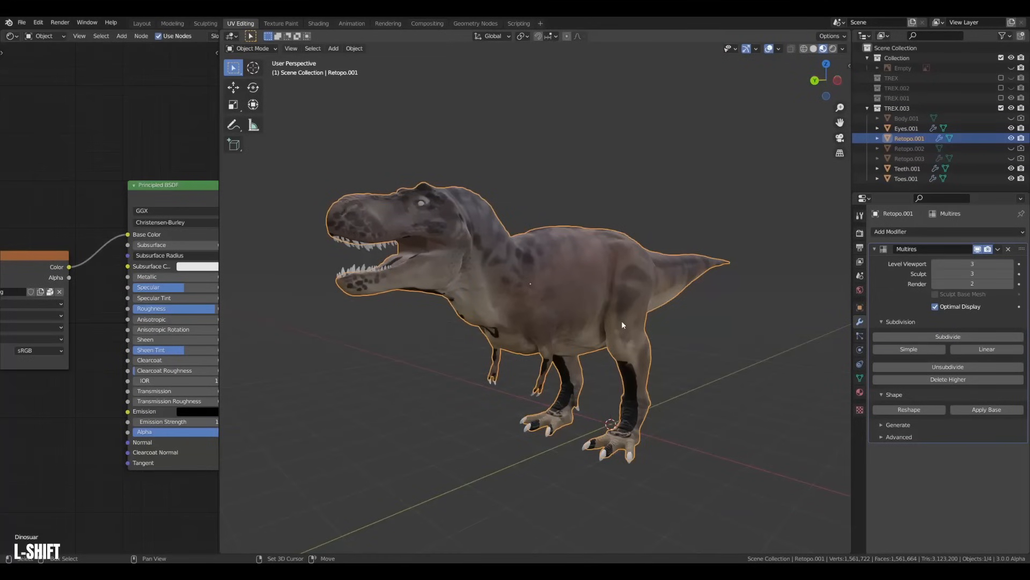
key(shift+d)
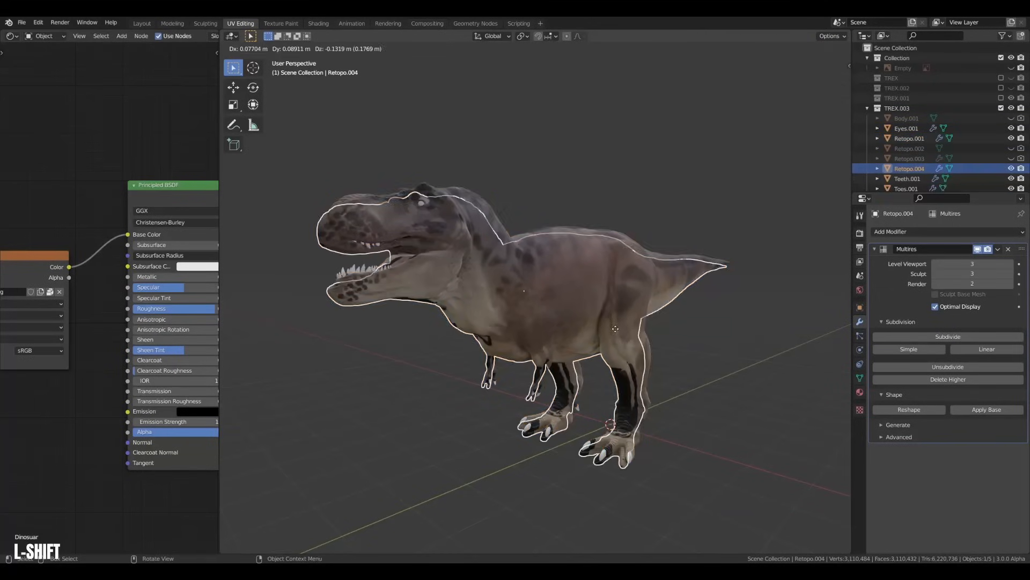
right_click(622, 324)
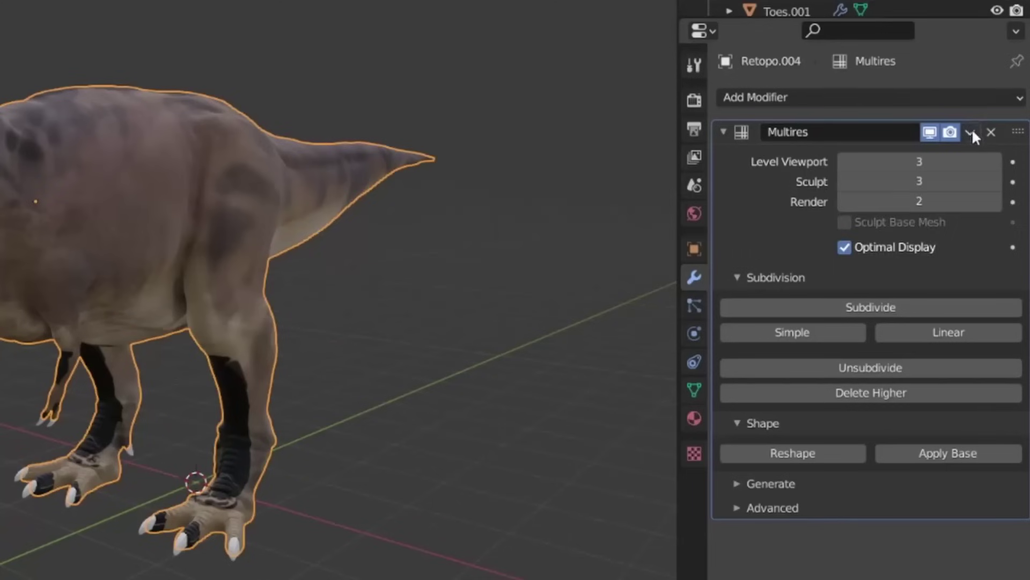
click(998, 249)
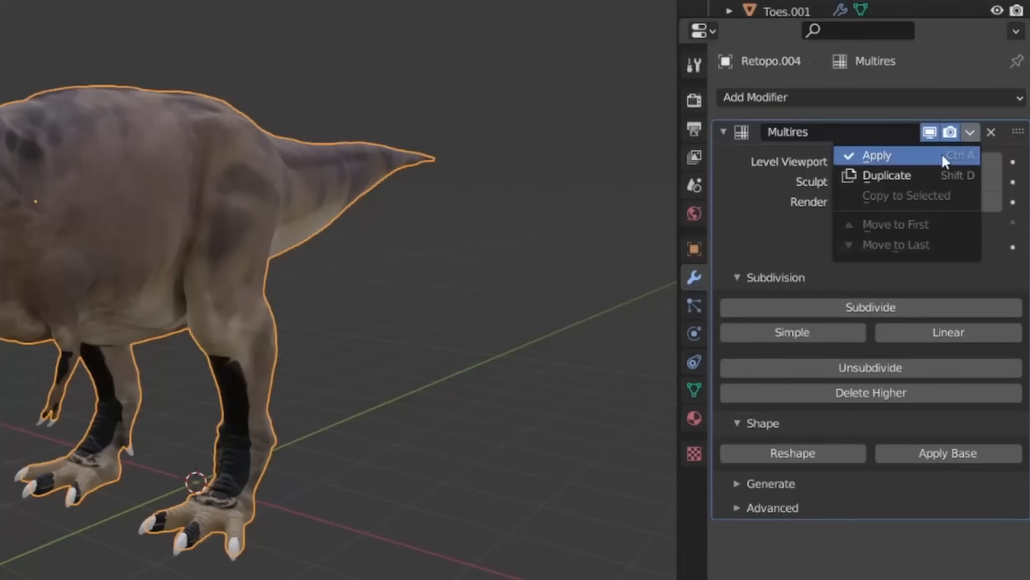
click(940, 153)
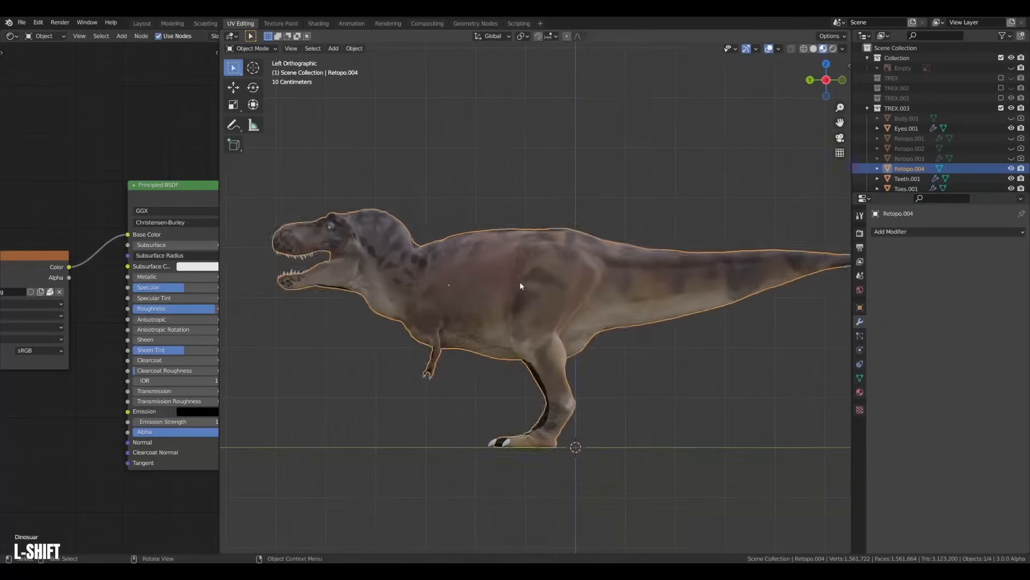
middle_drag(604, 196, 250, 97)
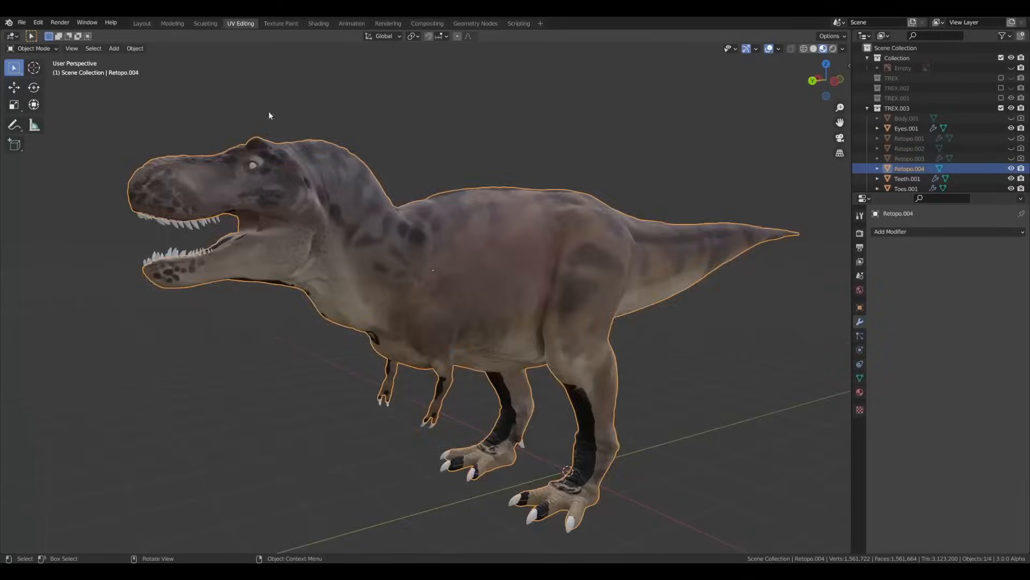
scroll(415, 242, down, 2)
shift+middle_drag(414, 242, 467, 260)
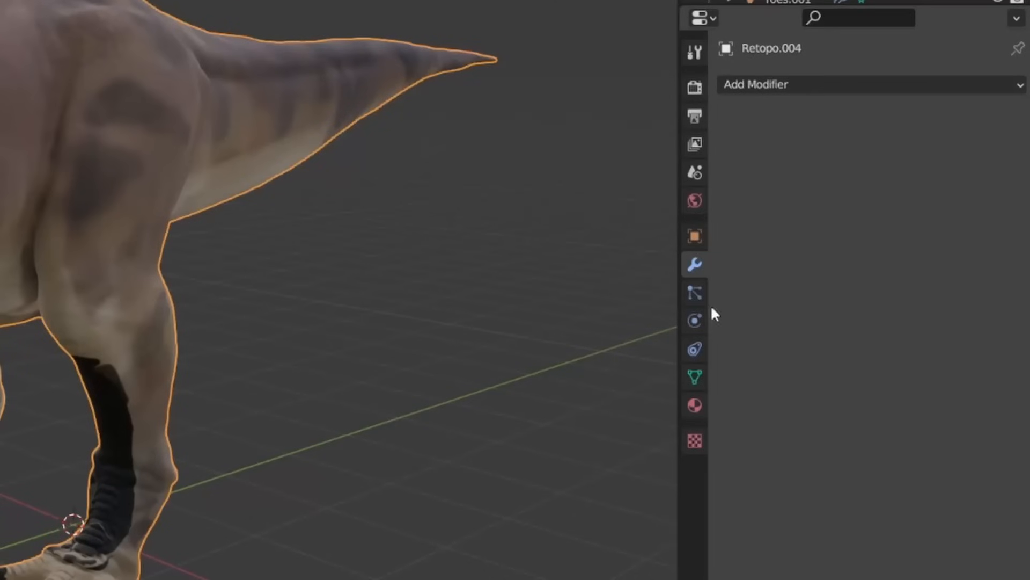
Make the T-Rex copy a Dynamic Paint canvas whose paintmap output goes to a new Base Color vertex colour layer.
click(696, 321)
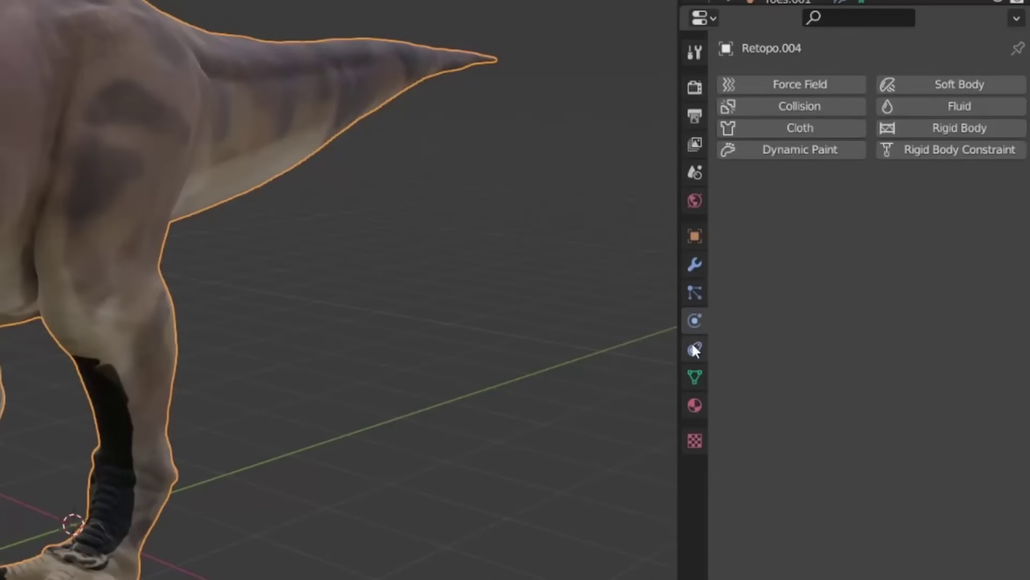
click(821, 155)
click(875, 269)
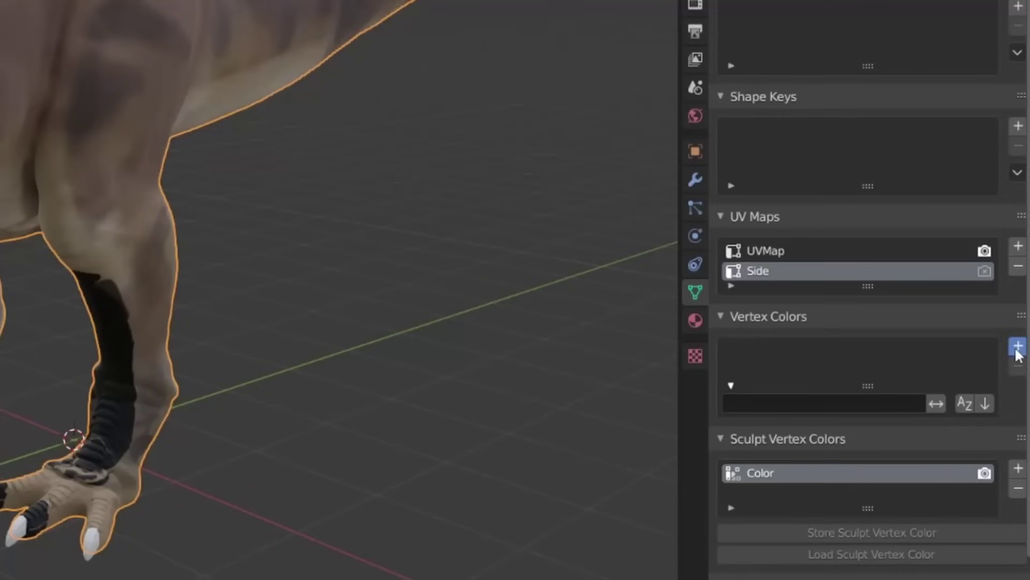
click(1018, 348)
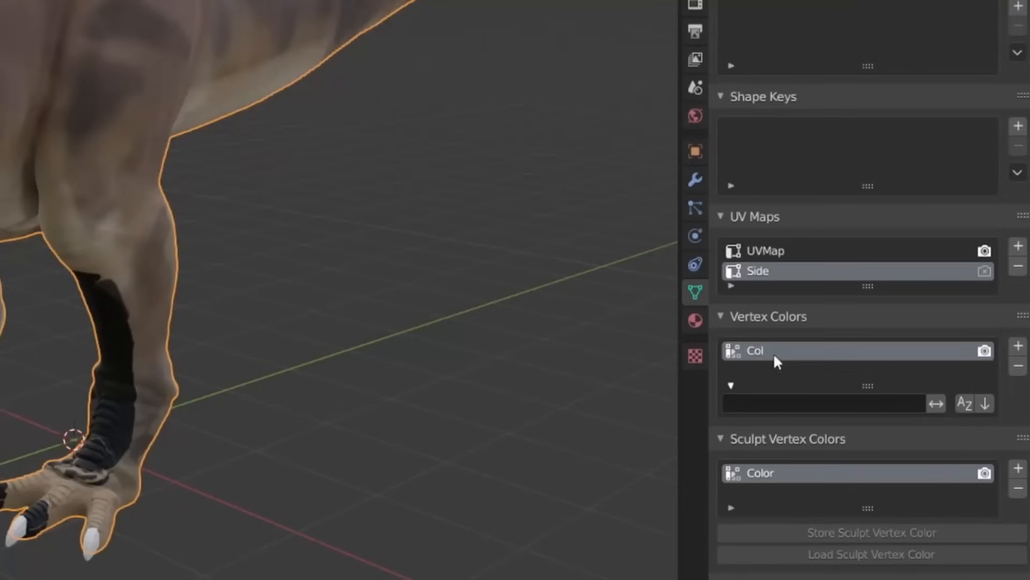
double_click(759, 351)
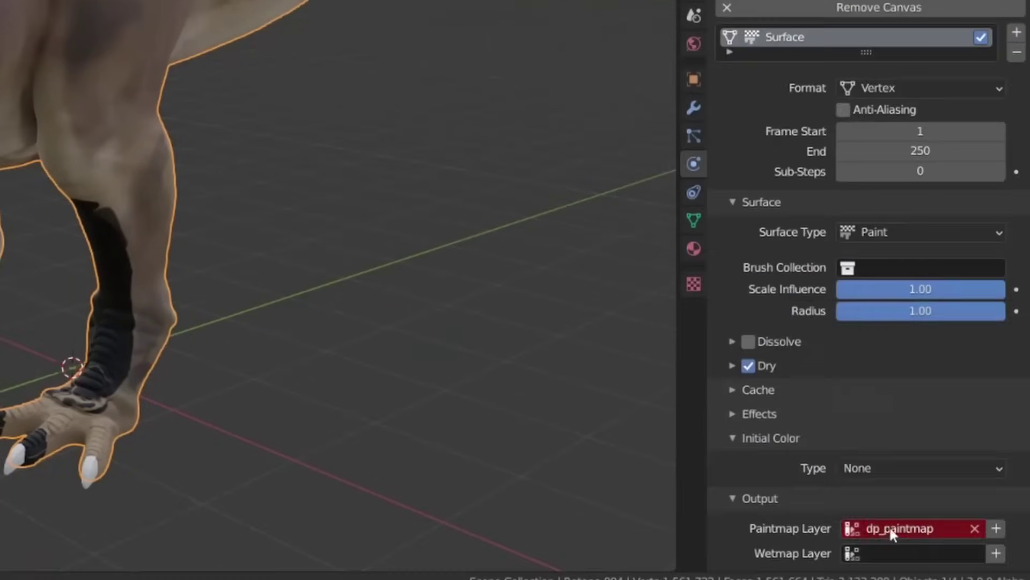
click(899, 528)
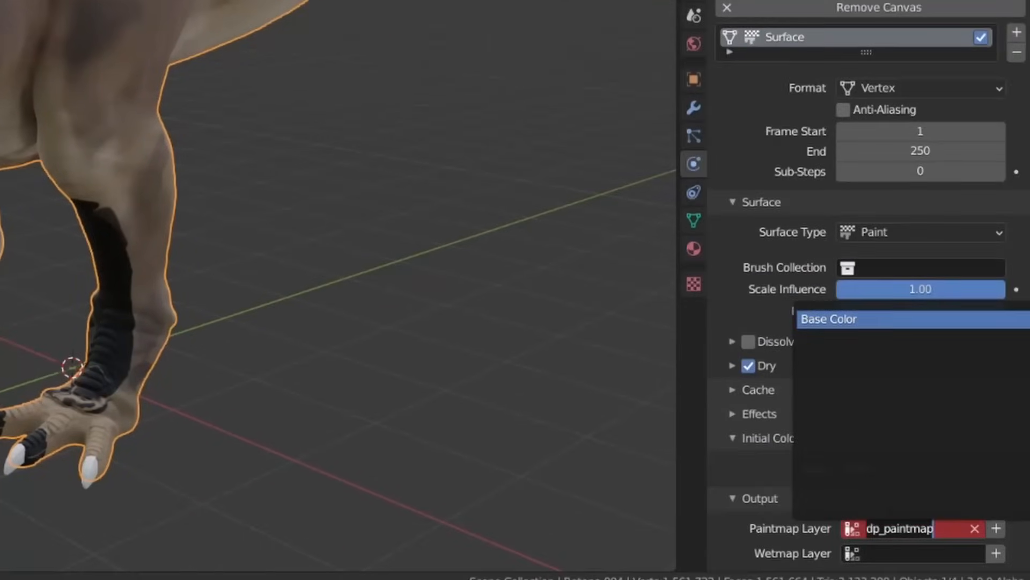
key(Return)
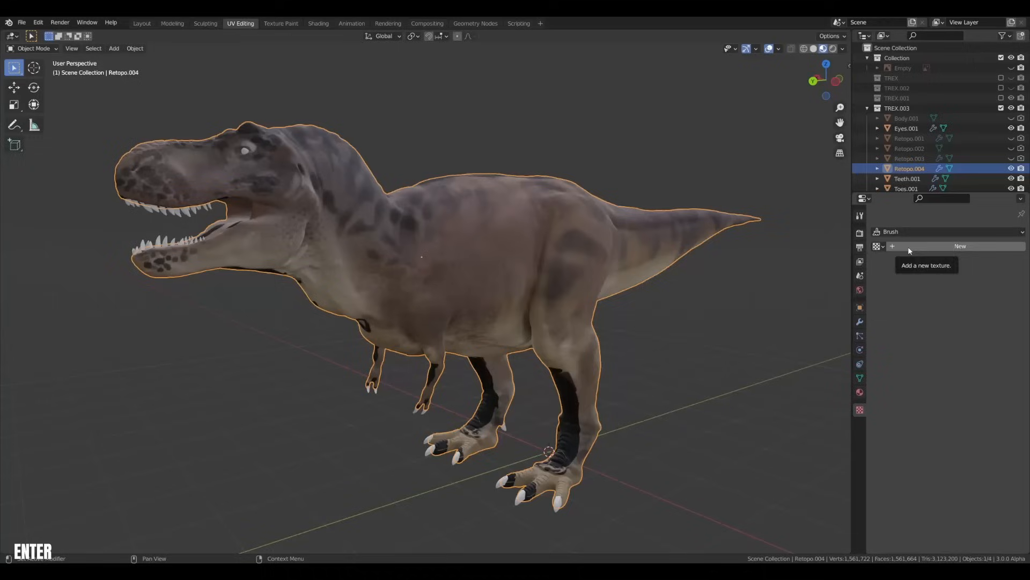
Set the canvas's initial colour from a new TREX.png UV texture on the UV map and apply the modifier.
click(911, 232)
click(896, 252)
click(934, 247)
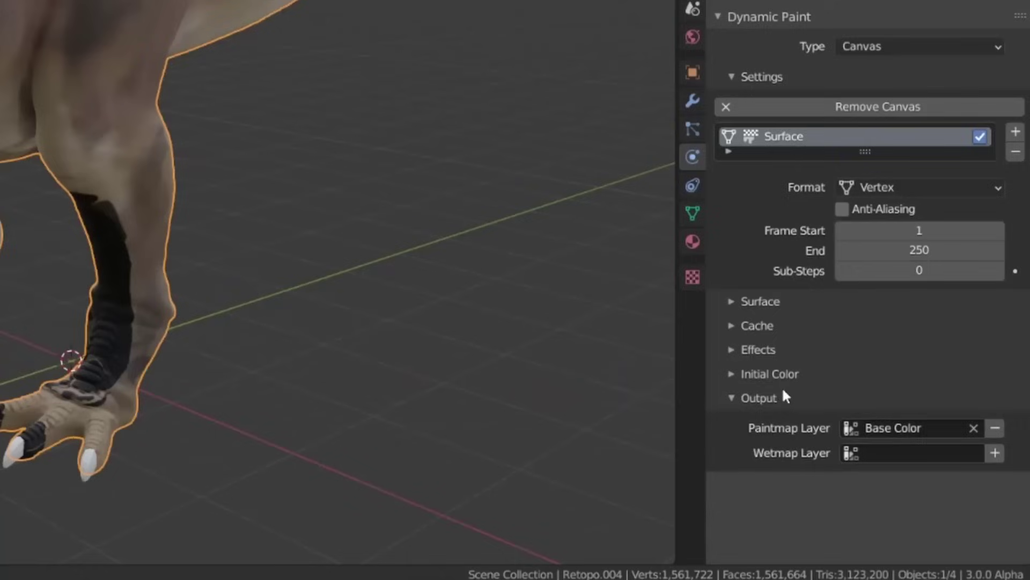
click(726, 375)
click(875, 408)
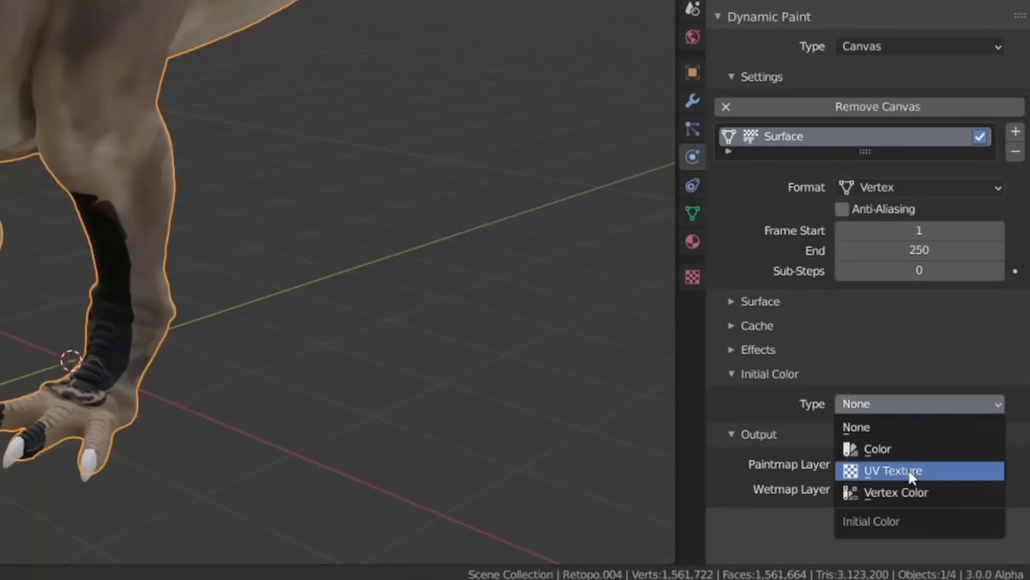
click(934, 470)
click(902, 398)
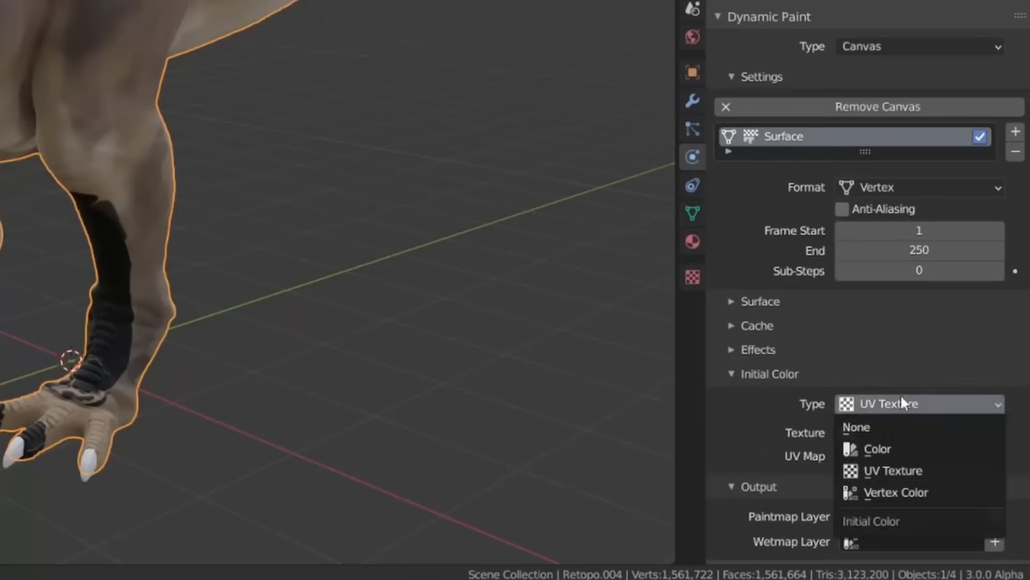
click(879, 430)
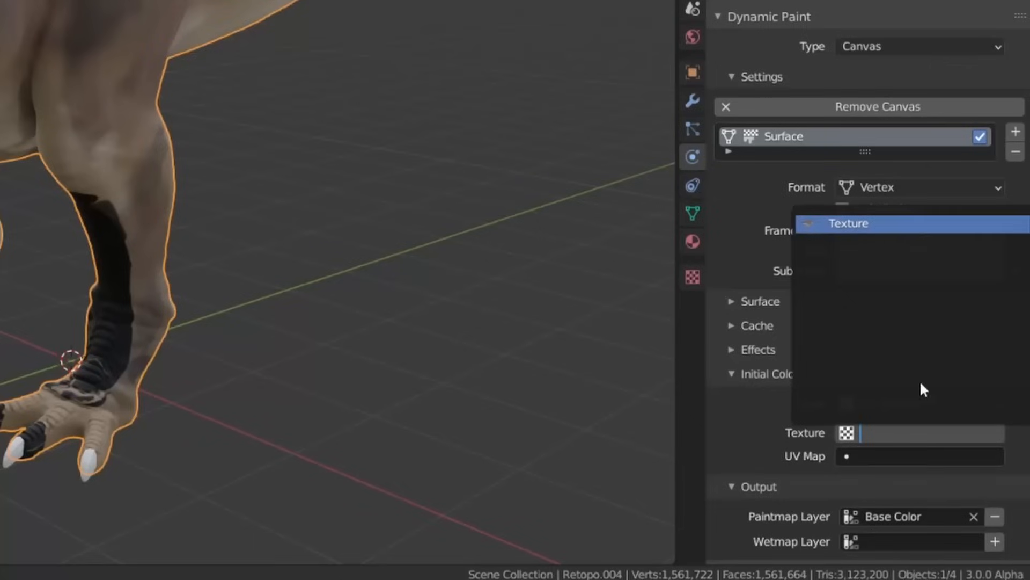
click(887, 459)
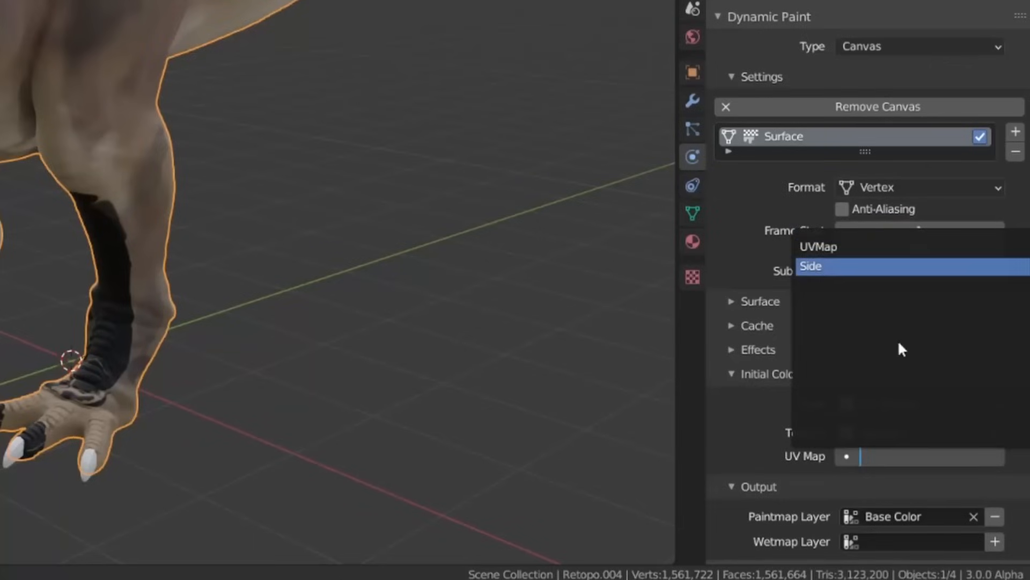
key(Return)
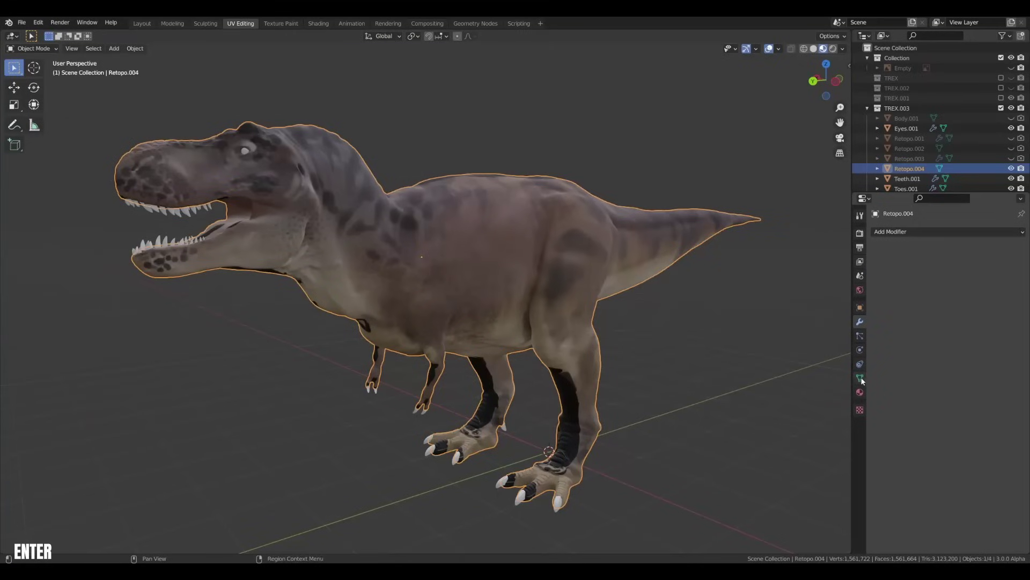
Show the T-Rex's Base Color vertex colours in solid shading under Studio lighting.
click(860, 377)
click(813, 49)
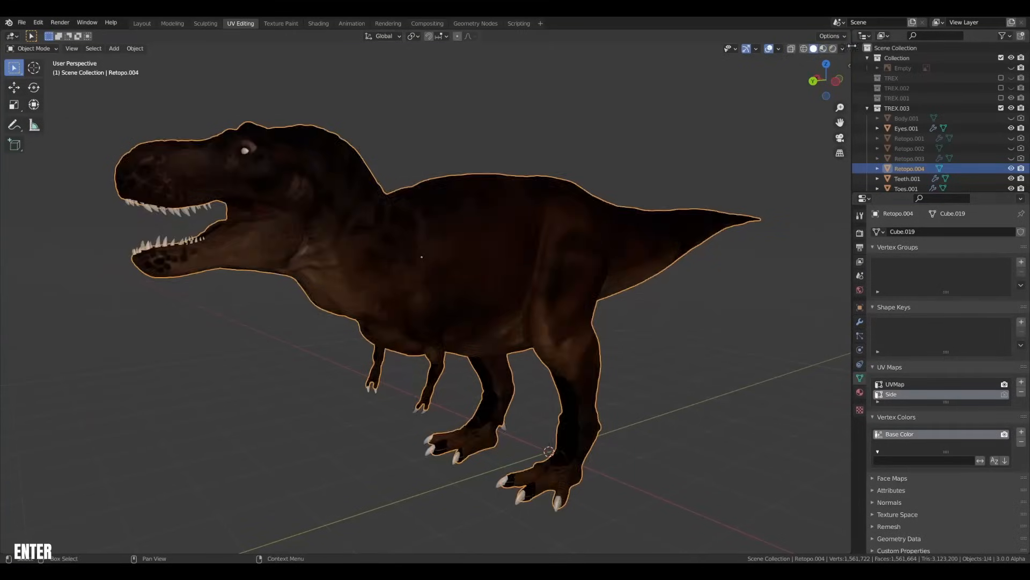
middle_drag(451, 242, 531, 225)
click(842, 48)
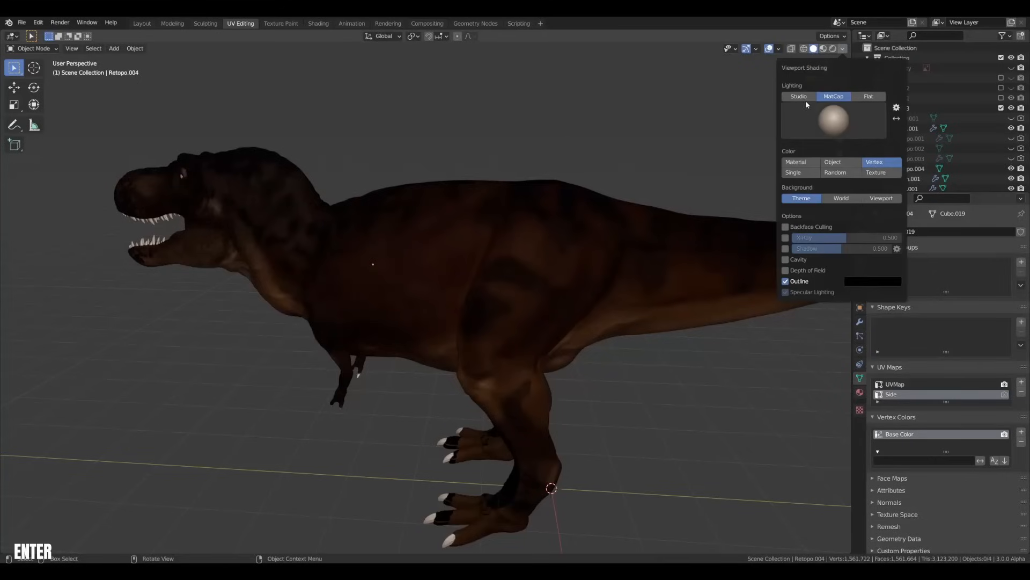
click(833, 119)
click(798, 96)
click(578, 221)
click(842, 49)
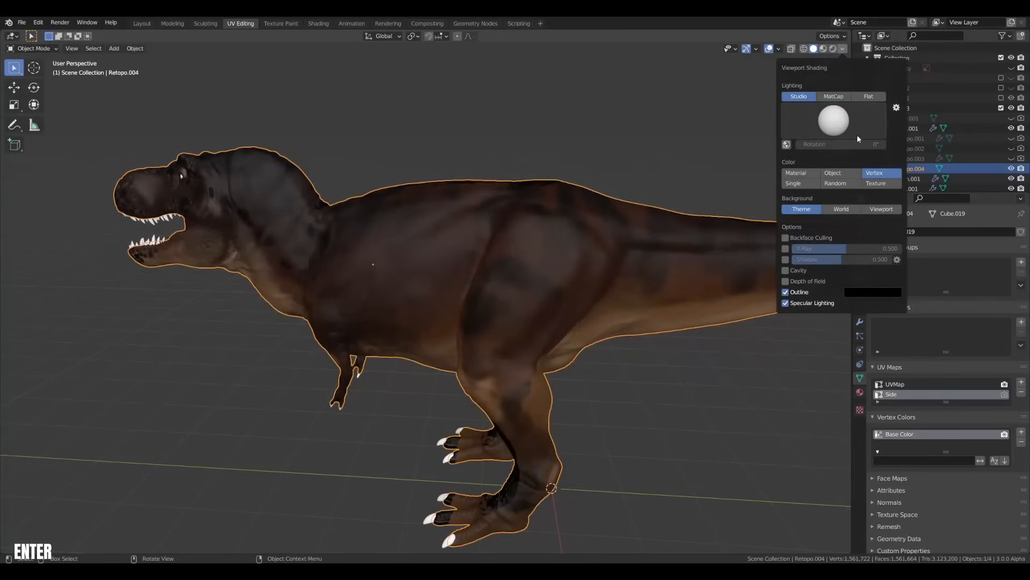
mouse_move(845, 168)
middle_down()
mouse_move(568, 260)
mouse_move(640, 320)
mouse_move(651, 259)
mouse_move(617, 272)
mouse_move(476, 254)
mouse_move(524, 238)
mouse_move(531, 223)
mouse_move(538, 237)
mouse_move(485, 279)
mouse_move(580, 295)
mouse_move(395, 296)
mouse_move(488, 386)
mouse_move(454, 302)
middle_up()
click(641, 321)
Enable the experimental Sculpt Vertex Colors feature in Preferences with the retopologized T-Rex selected.
click(453, 304)
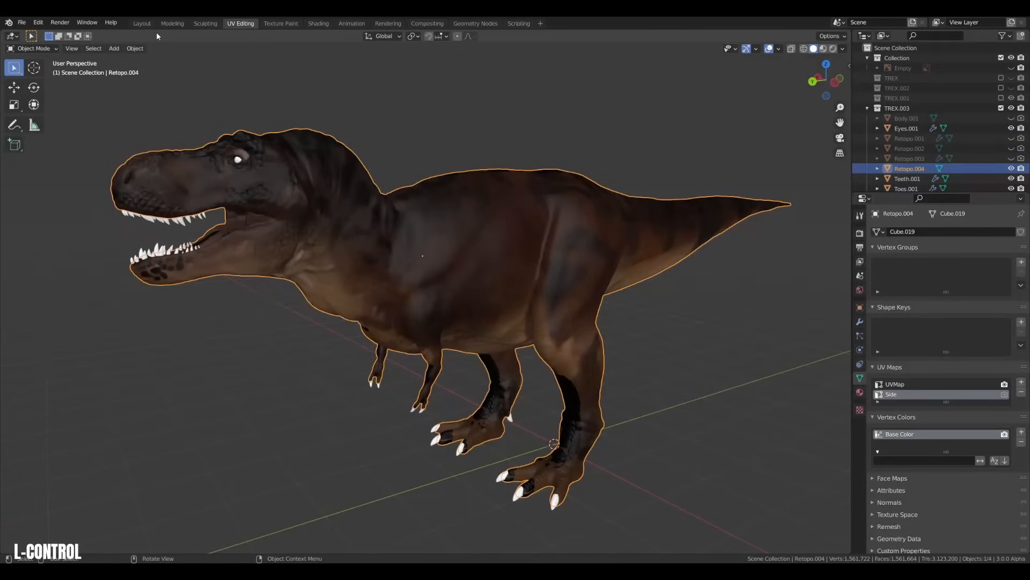
click(38, 21)
click(66, 179)
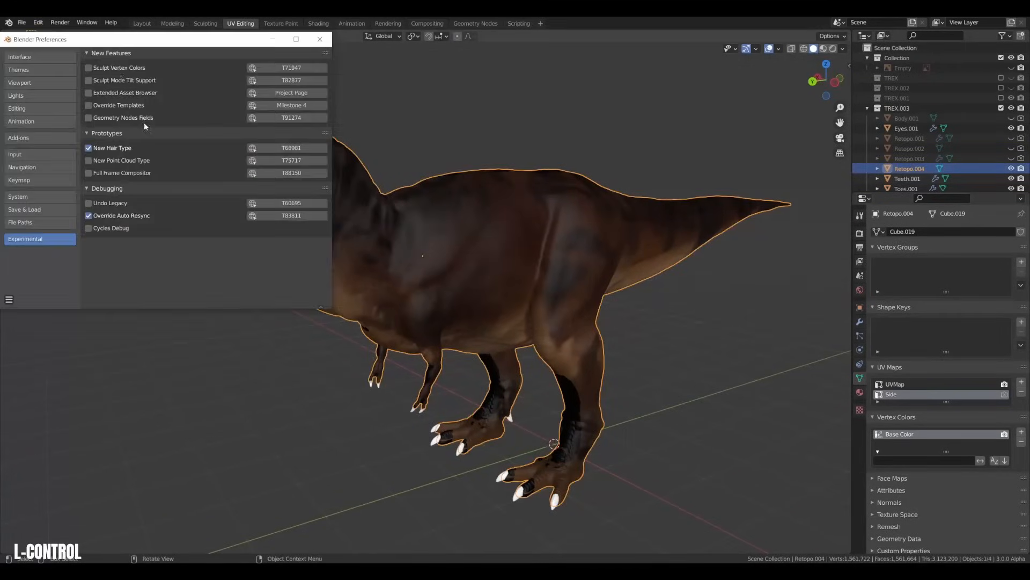
click(318, 41)
scroll(916, 453, down, 3)
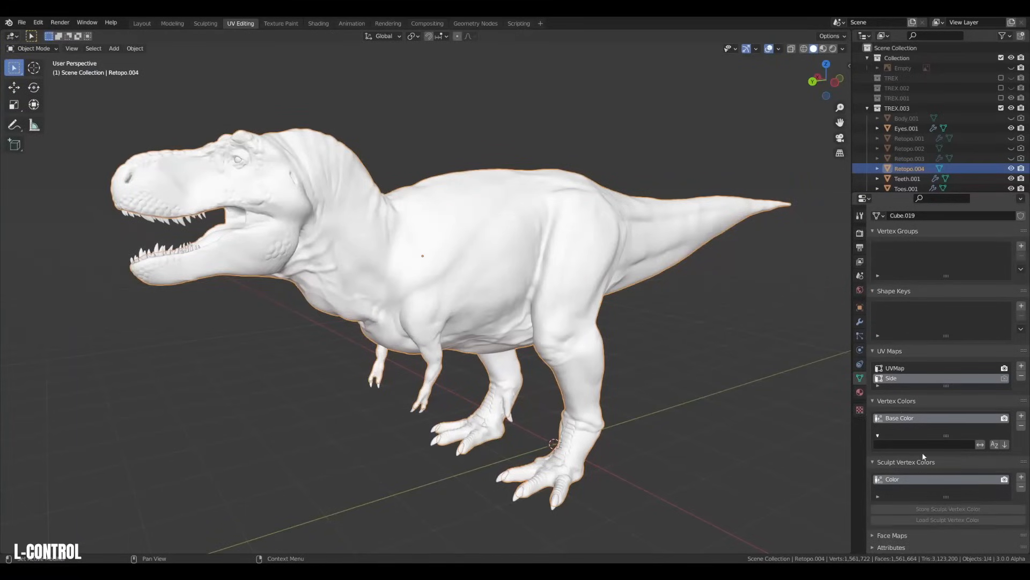
Load the painted colours in the Sculpt Vertex Colors panel and switch the T-Rex into Sculpt Mode.
click(924, 413)
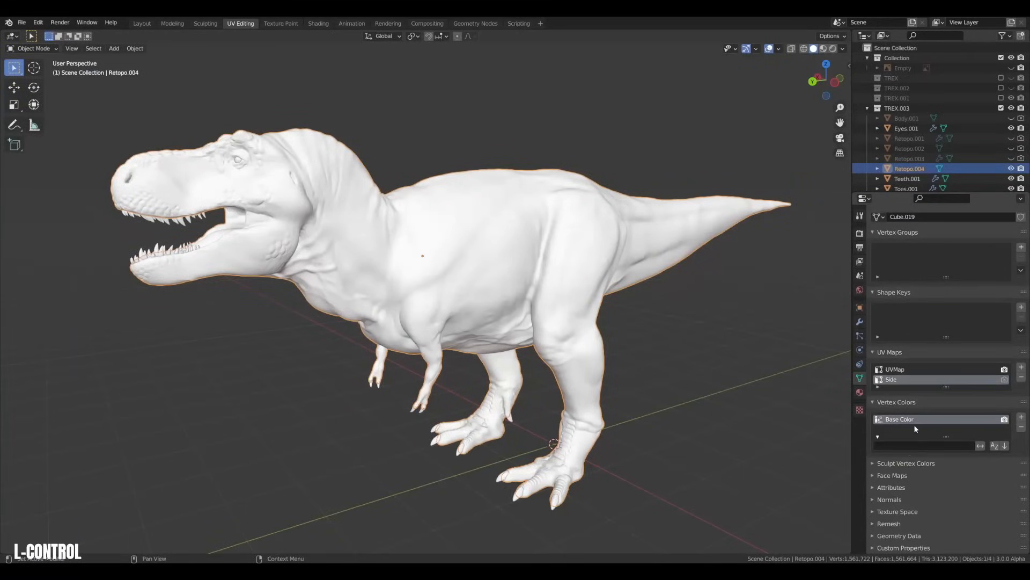
click(901, 464)
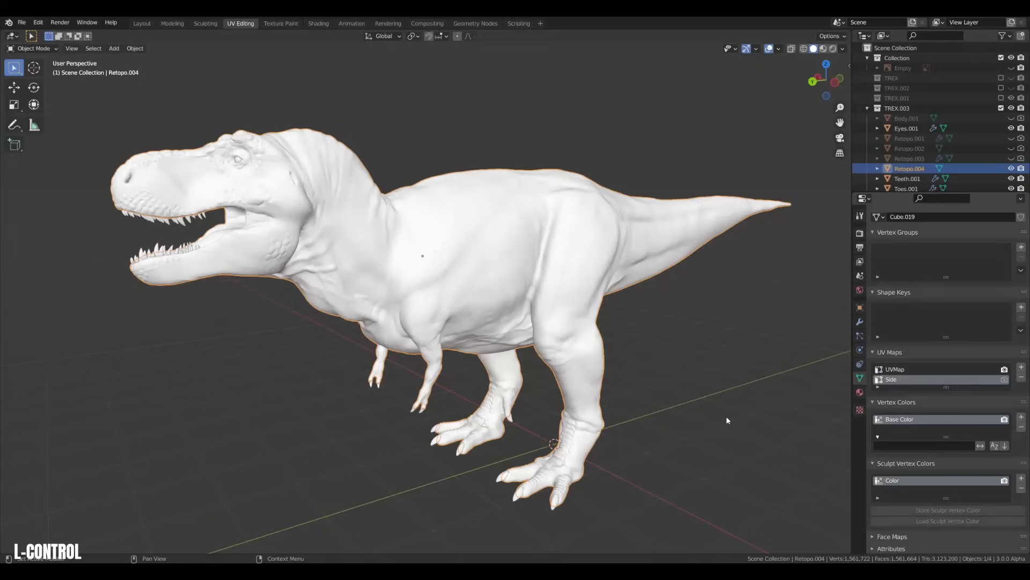
key(ctrl+Tab)
click(576, 352)
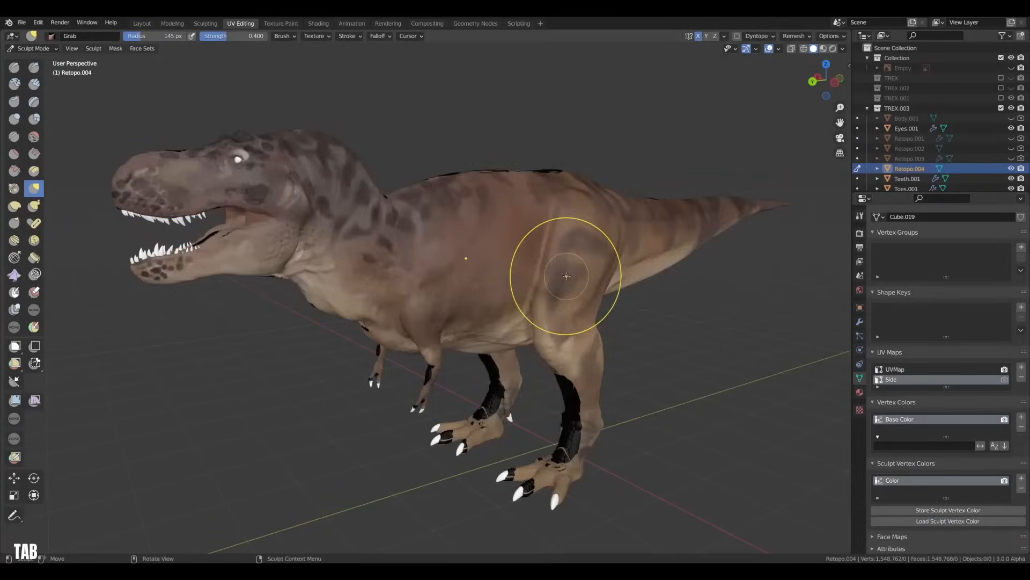
Paint brown over the dark patch on the T-Rex's back with a resized Paint brush.
mouse_move(564, 276)
middle_down()
mouse_move(342, 310)
mouse_move(322, 357)
mouse_move(489, 318)
mouse_move(552, 287)
middle_up()
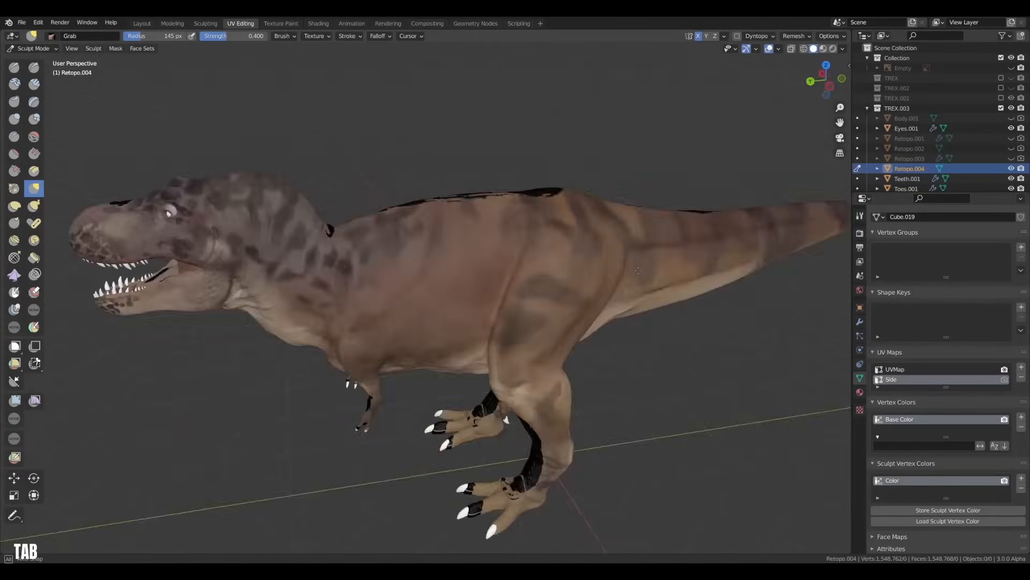
key(f)
click(485, 287)
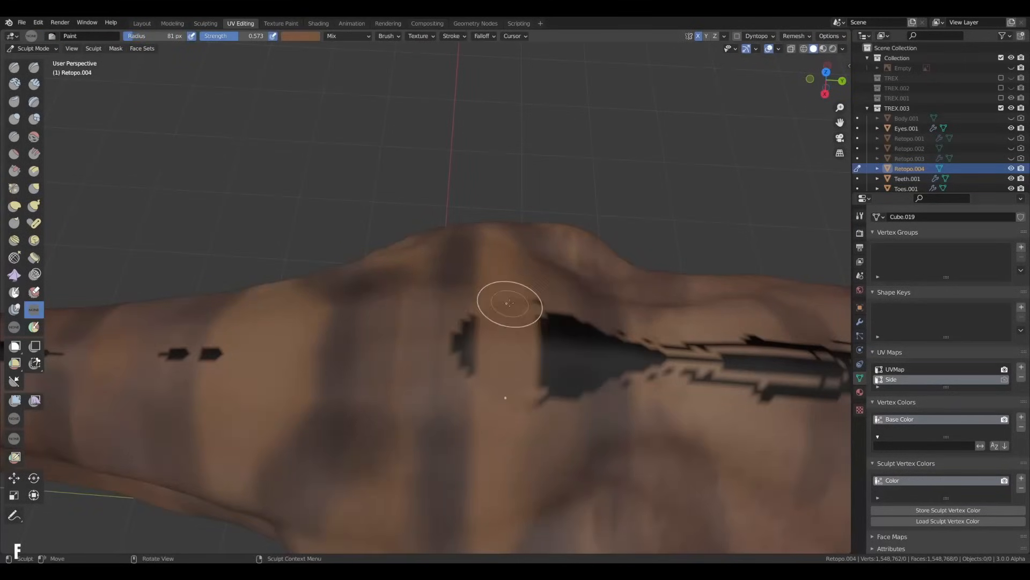
drag(511, 299, 506, 300)
middle_drag(470, 285, 546, 205)
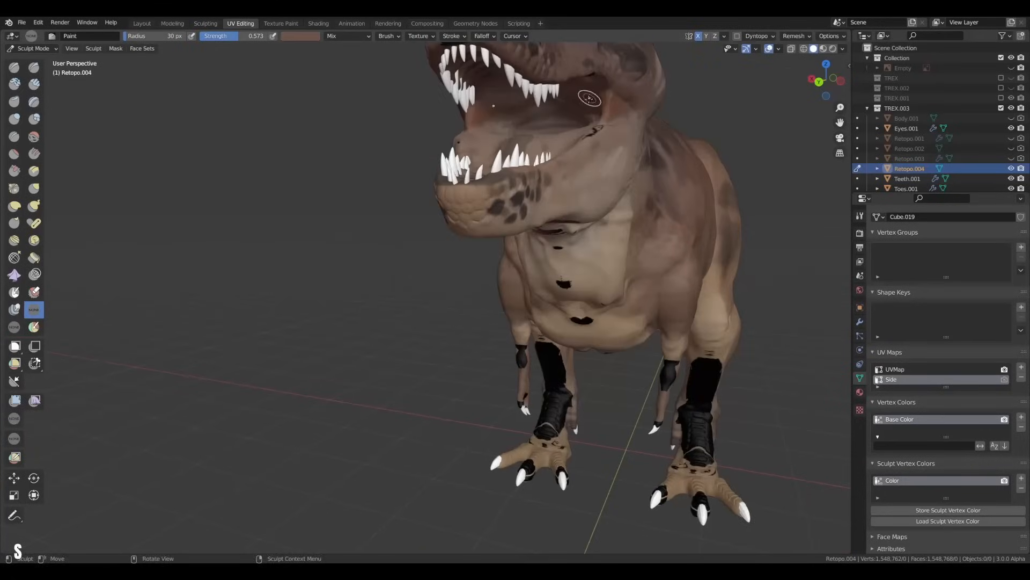
scroll(545, 205, up, 3)
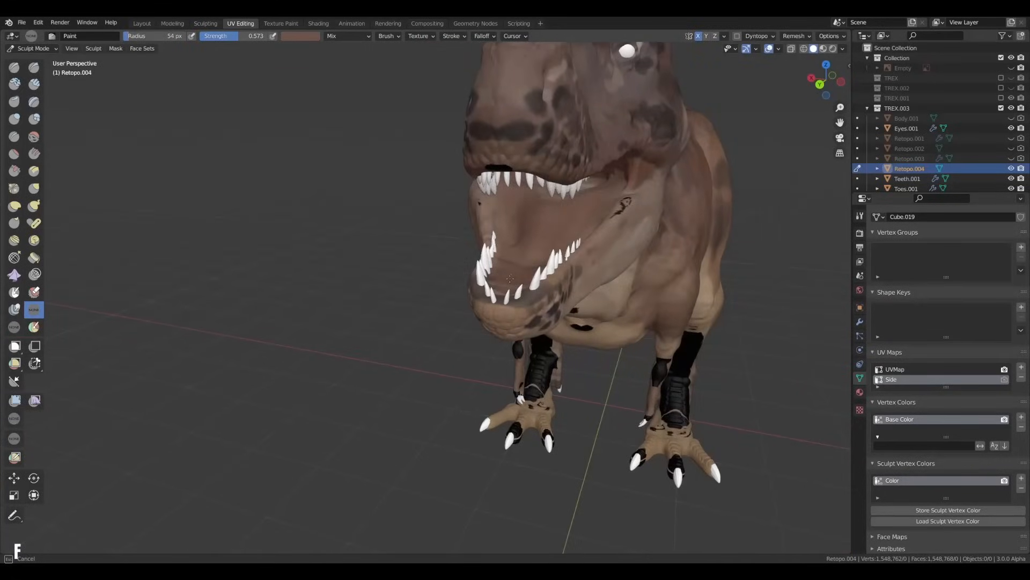
Paint beige over the dark chest patches, then adjust brush radius and strength for the snout spots.
middle_drag(510, 279, 595, 173)
drag(584, 223, 562, 493)
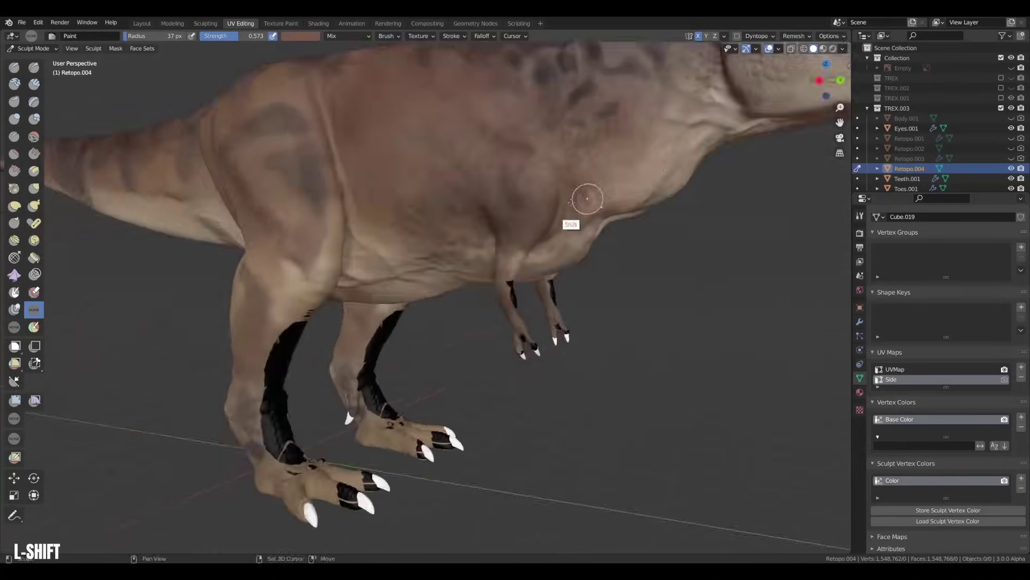
middle_drag(337, 252, 540, 344)
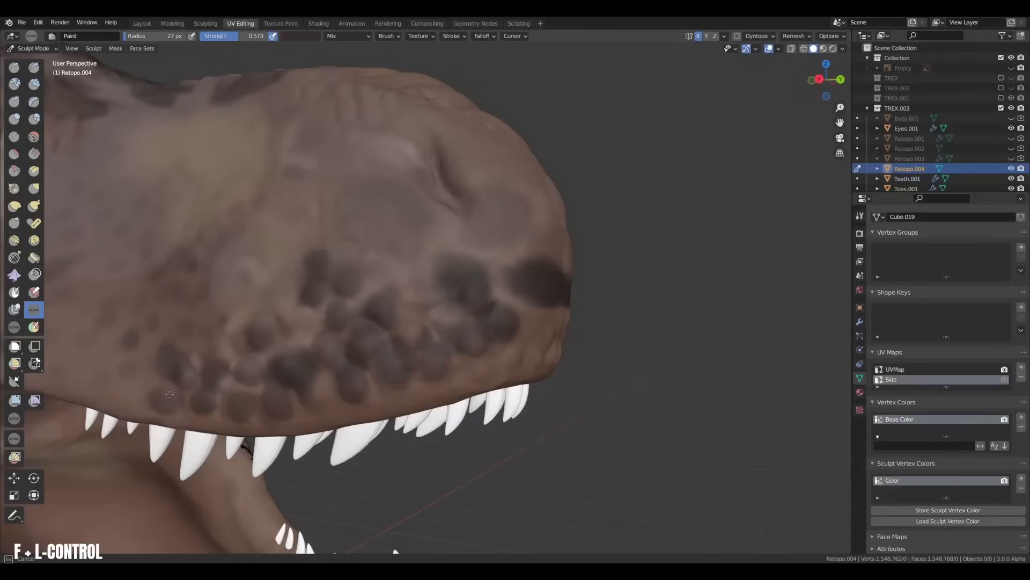
click(523, 247)
key(s)
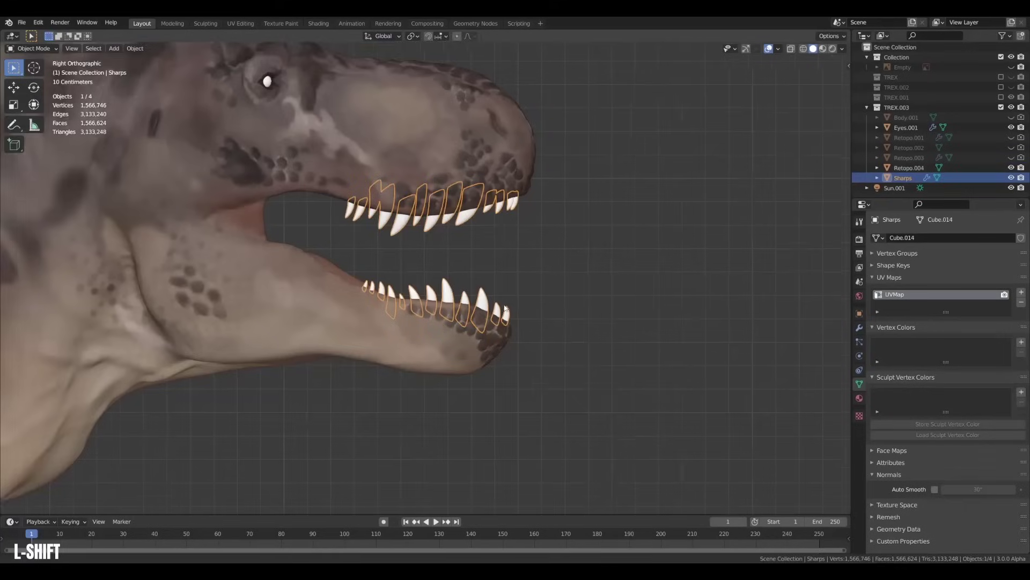
scroll(520, 317, up, 1)
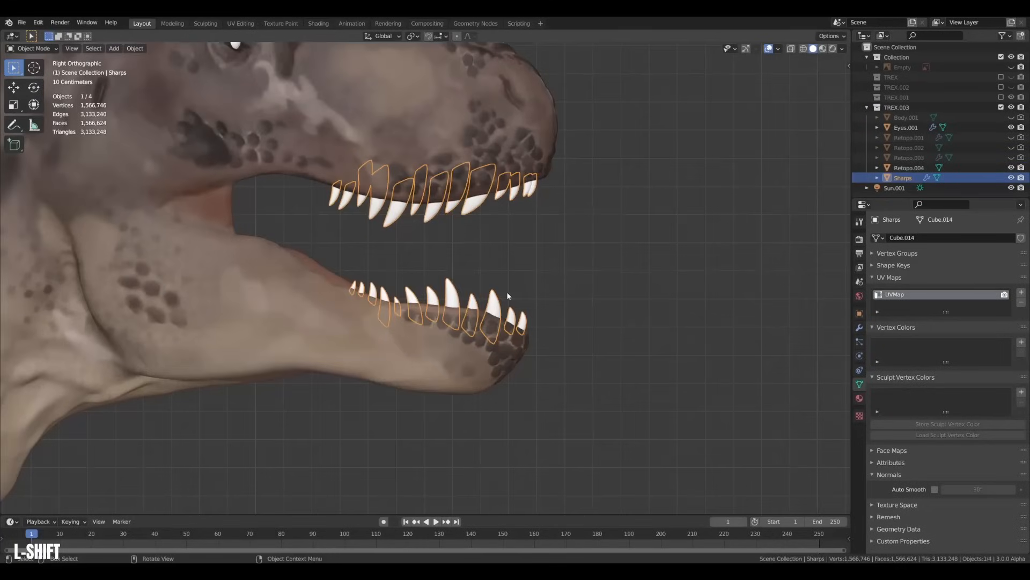
scroll(507, 297, up, 1)
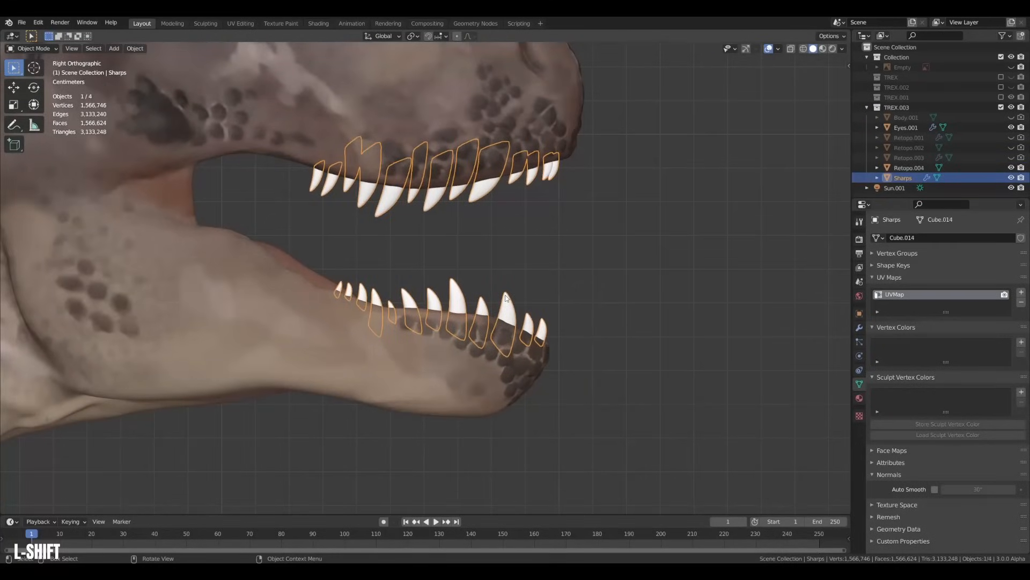
Put the Sharps teeth into Texture Paint mode and add a new texture paint slot.
key(ctrl+Tab)
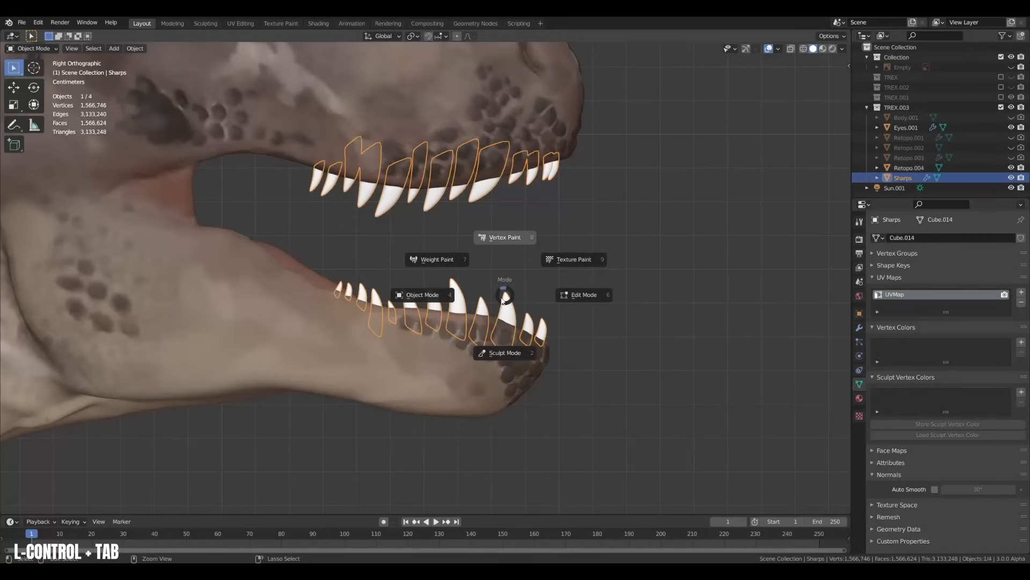
click(569, 261)
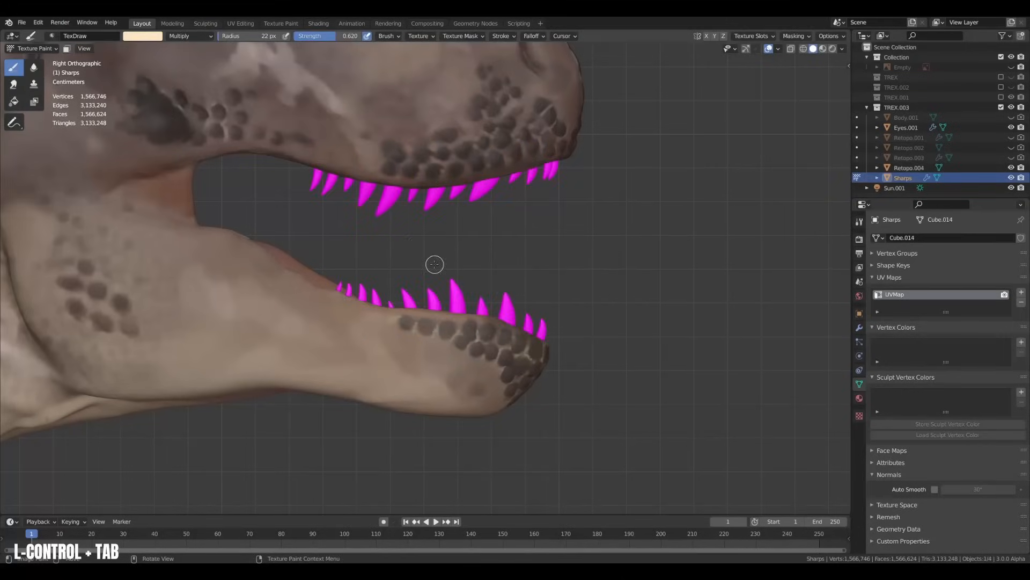
click(750, 35)
click(796, 72)
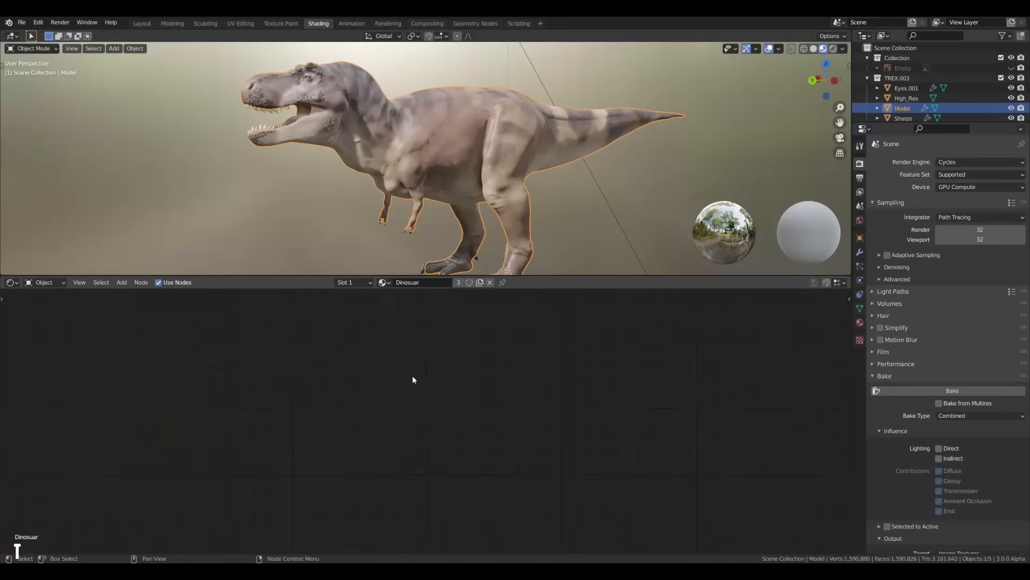
Add an Image Texture node with a new TREX_COL image to the Dinosuar material.
key(Home)
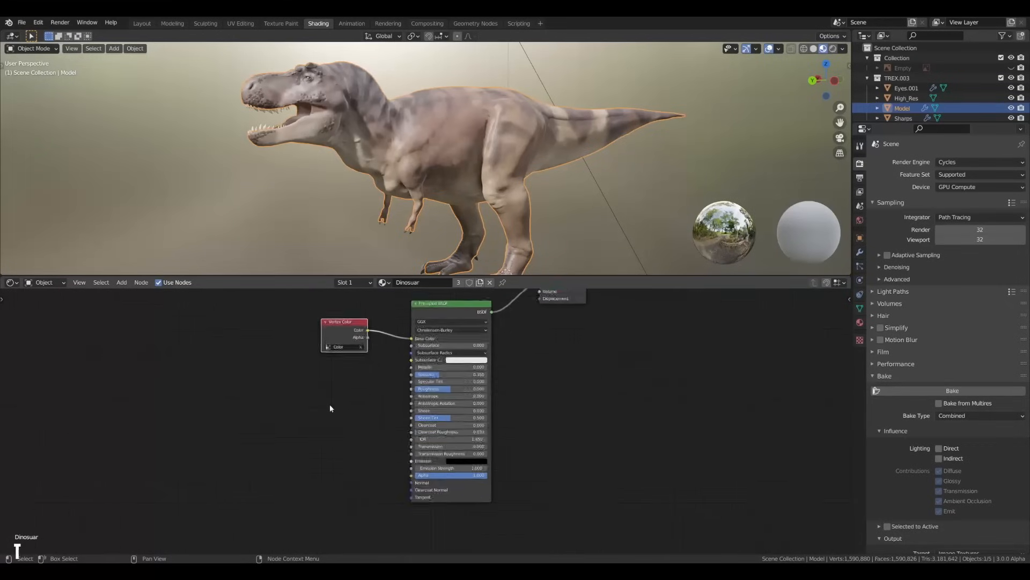
scroll(423, 455, up, 1)
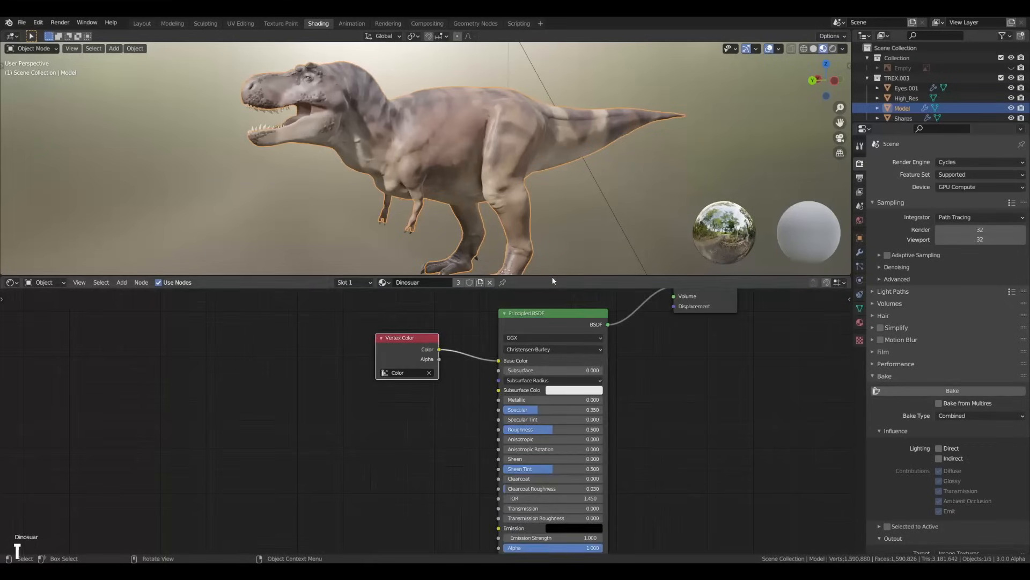
drag(551, 275, 551, 239)
scroll(375, 394, up, 2)
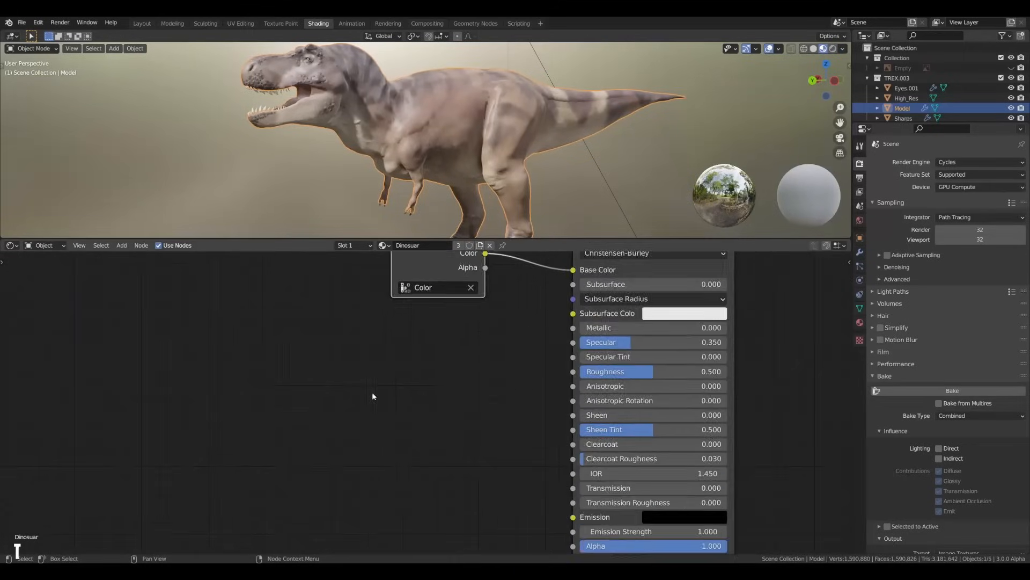
scroll(339, 431, up, 1)
key(shift+a)
text(image)
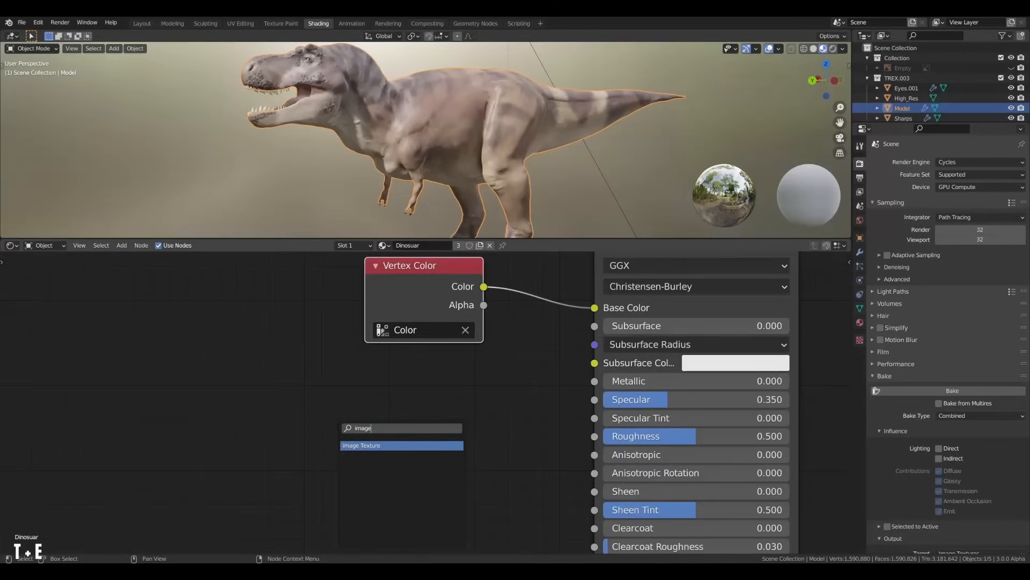
key(Return)
click(266, 378)
scroll(338, 419, down, 1)
scroll(379, 402, up, 2)
click(390, 383)
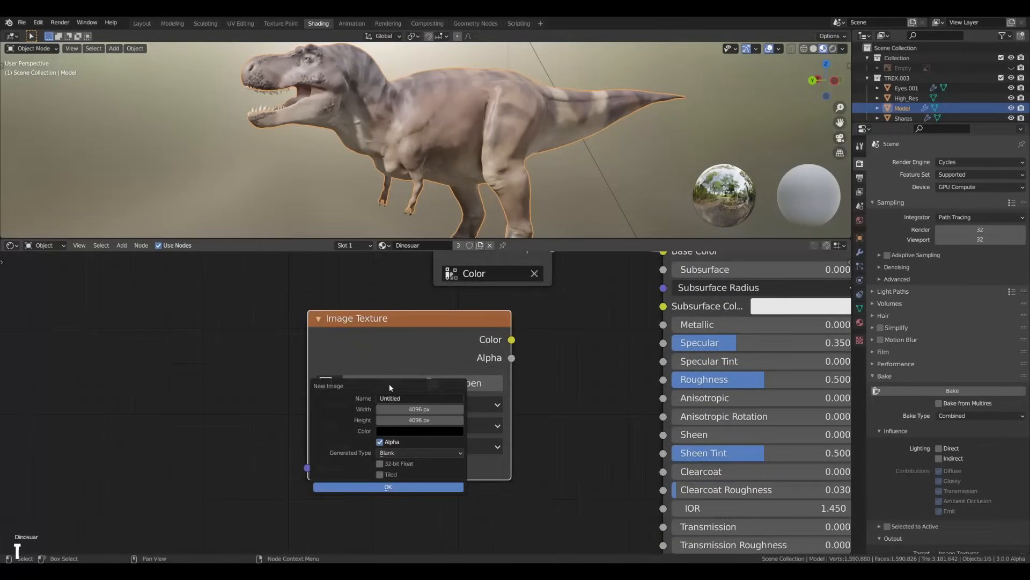
key(Return)
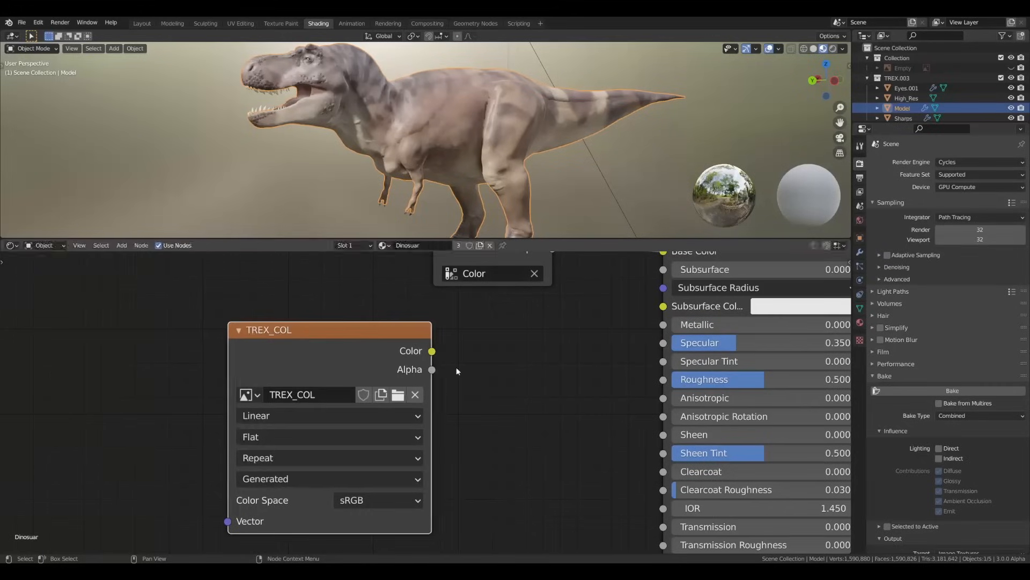
Add a UV Map node for the texture's vector and bring up the bake type list.
key(shift+a)
text(uv)
key(Return)
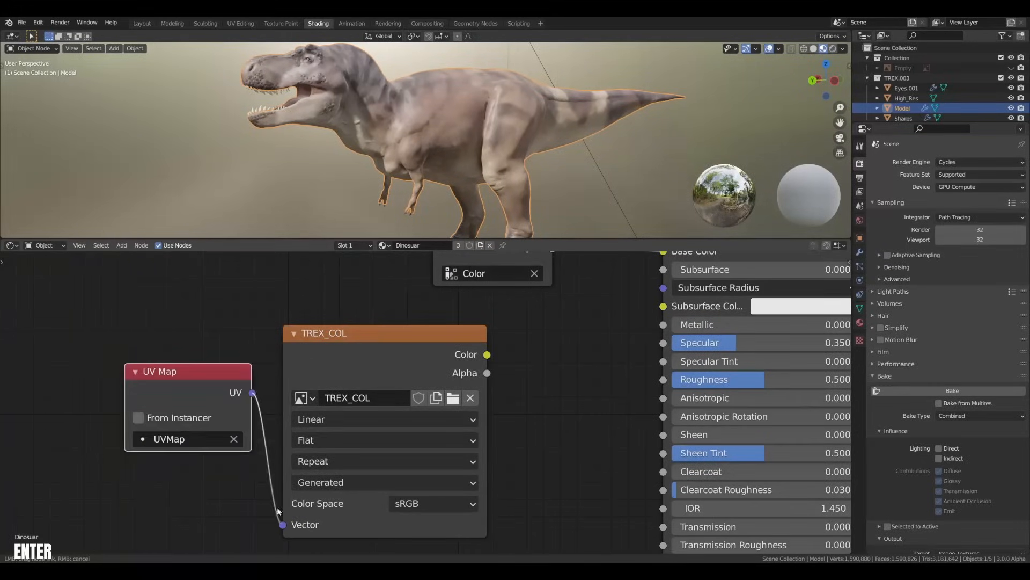
scroll(483, 362, down, 1)
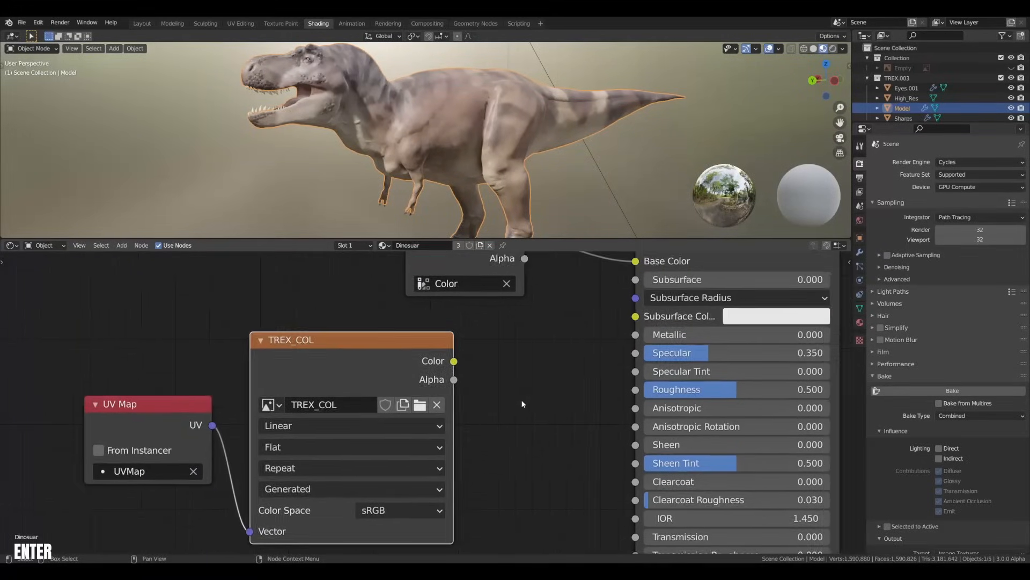
scroll(484, 363, down, 1)
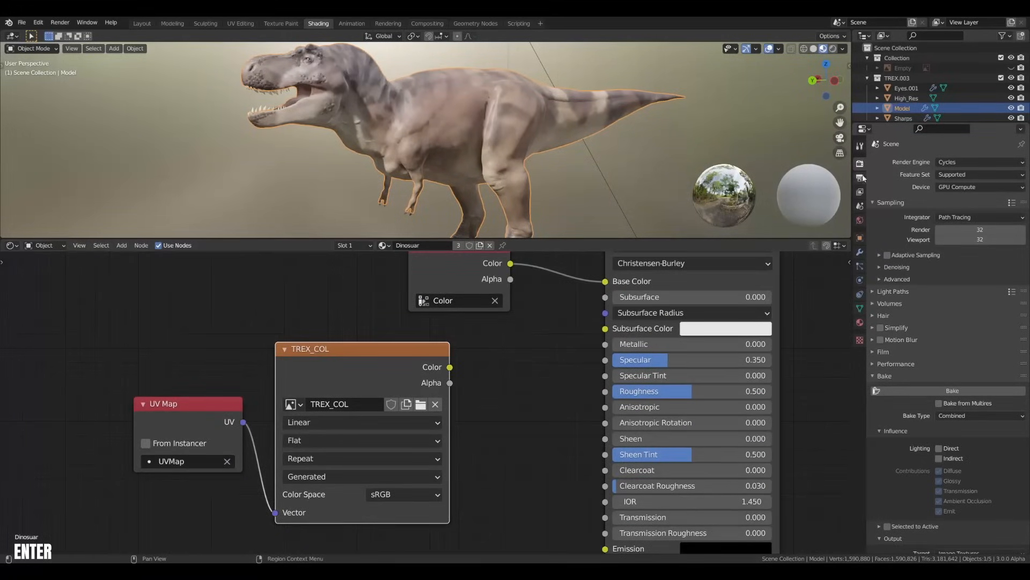
click(966, 416)
Set the bake type to Diffuse colour only and bake the vertex colours into TREX_COL.
click(967, 513)
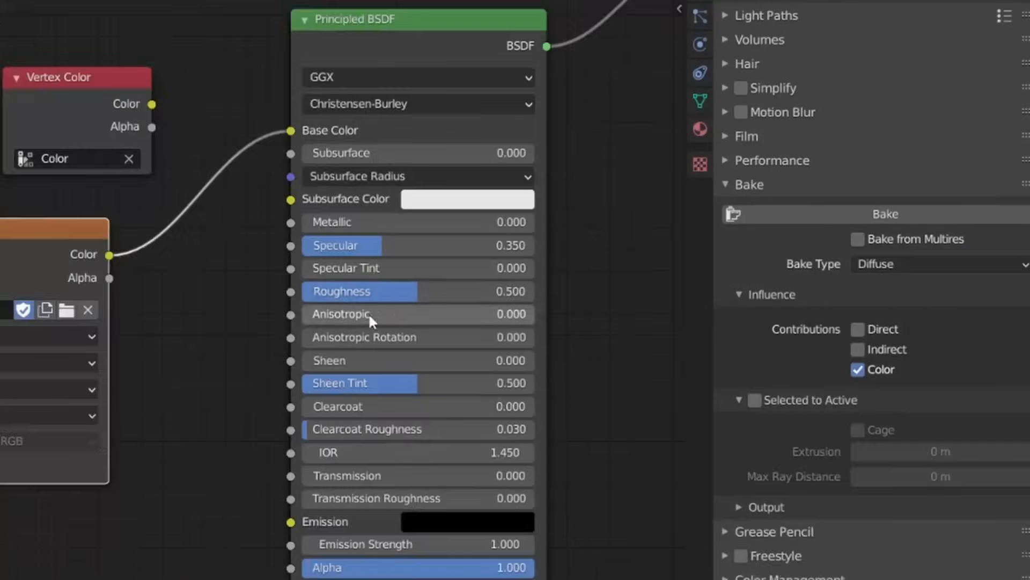
drag(655, 390, 620, 390)
key(Escape)
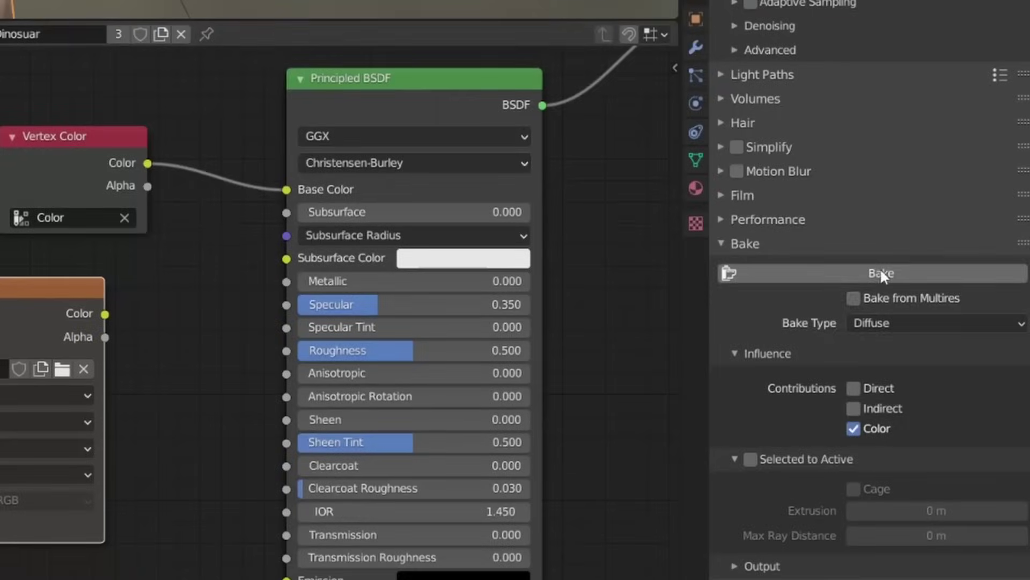
click(880, 268)
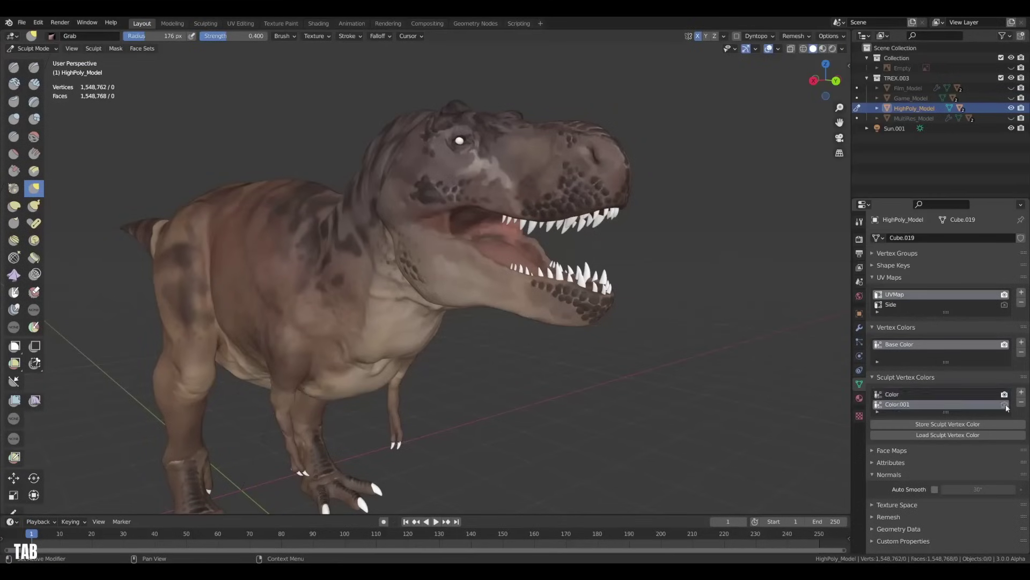
Make Color.001 the rendered vertex colour layer and paint a mask around the head.
click(1005, 404)
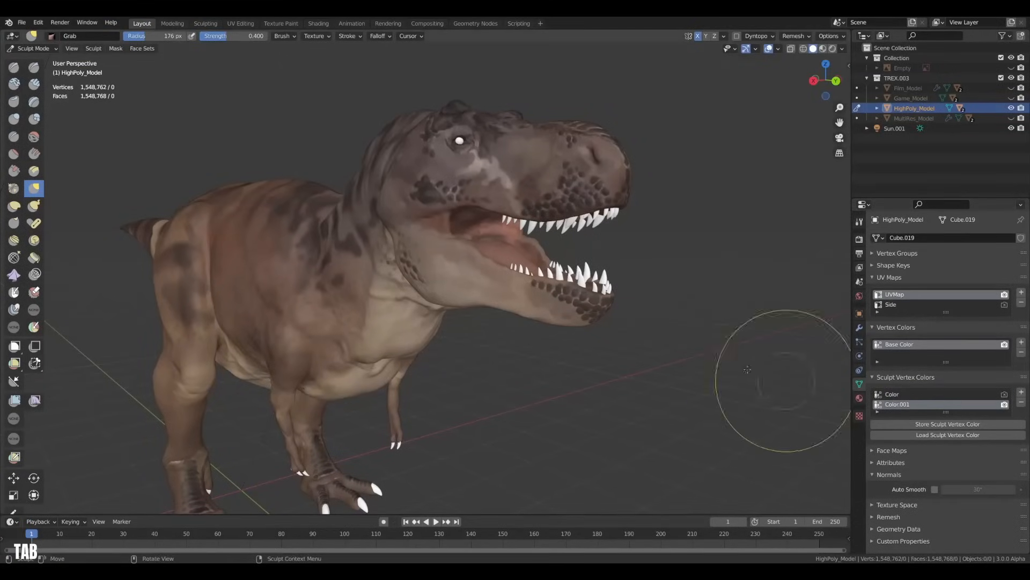
key(shift+space)
mouse_move(782, 379)
middle_down()
mouse_move(501, 254)
mouse_move(456, 166)
middle_up()
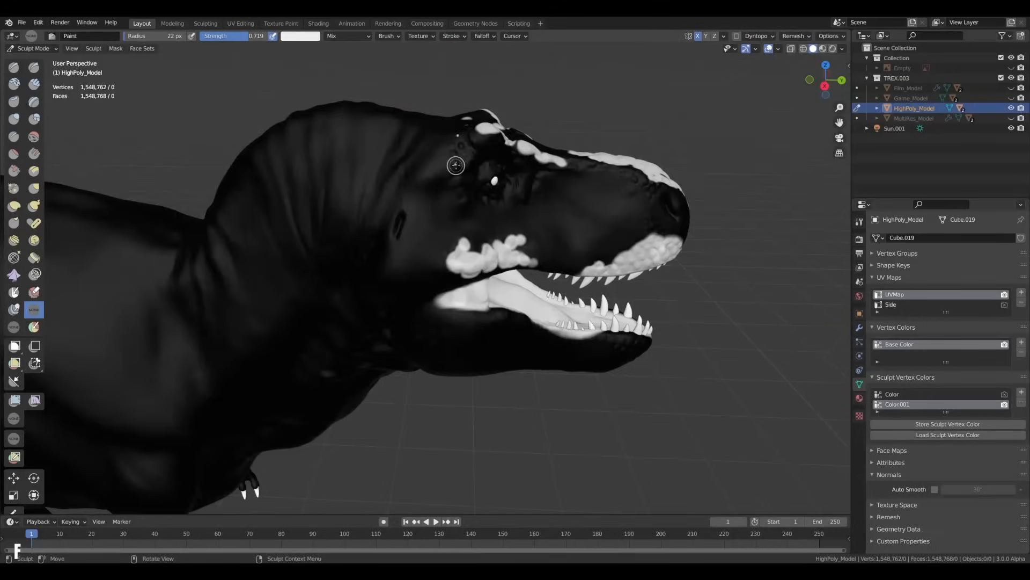
middle_drag(503, 137, 489, 203)
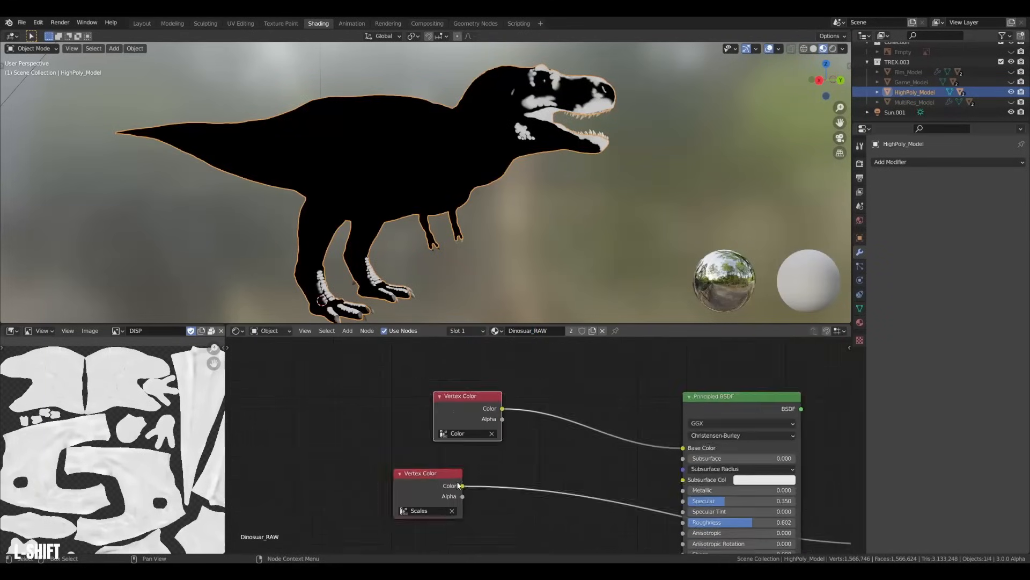
Add a mapped Voronoi scale texture and a Mix node, previewing each on the dinosaur.
key(Return)
ctrl+shift+click(427, 435)
key(ctrl+t)
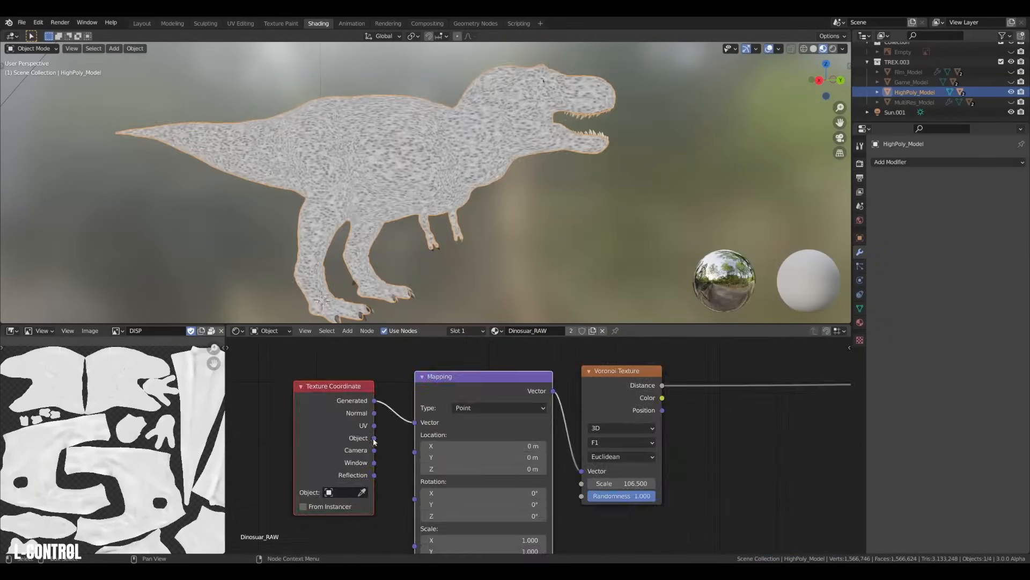
scroll(471, 465, up, 5)
key(shift+a)
key(Return)
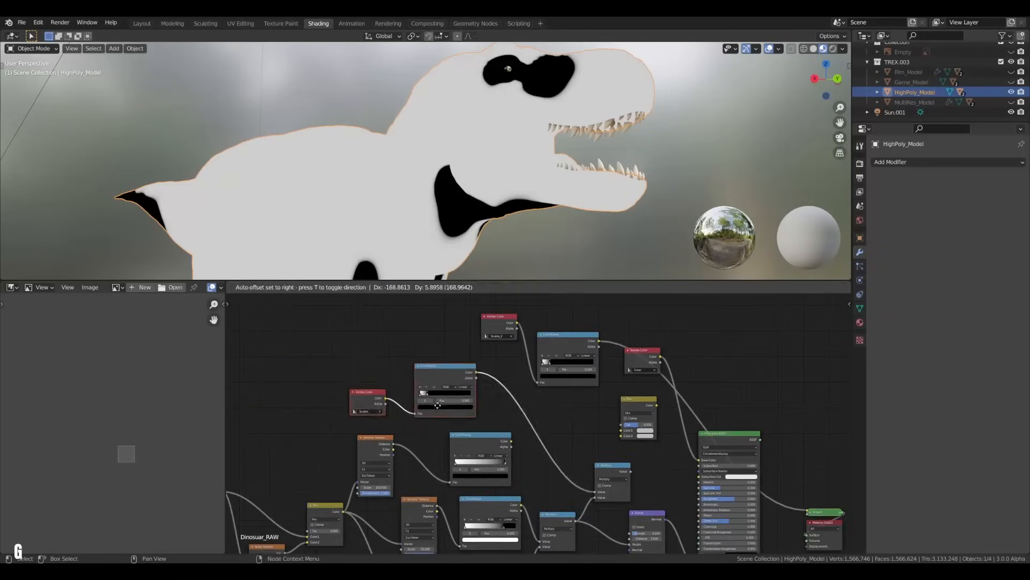
key(g)
ctrl+shift+click(540, 435)
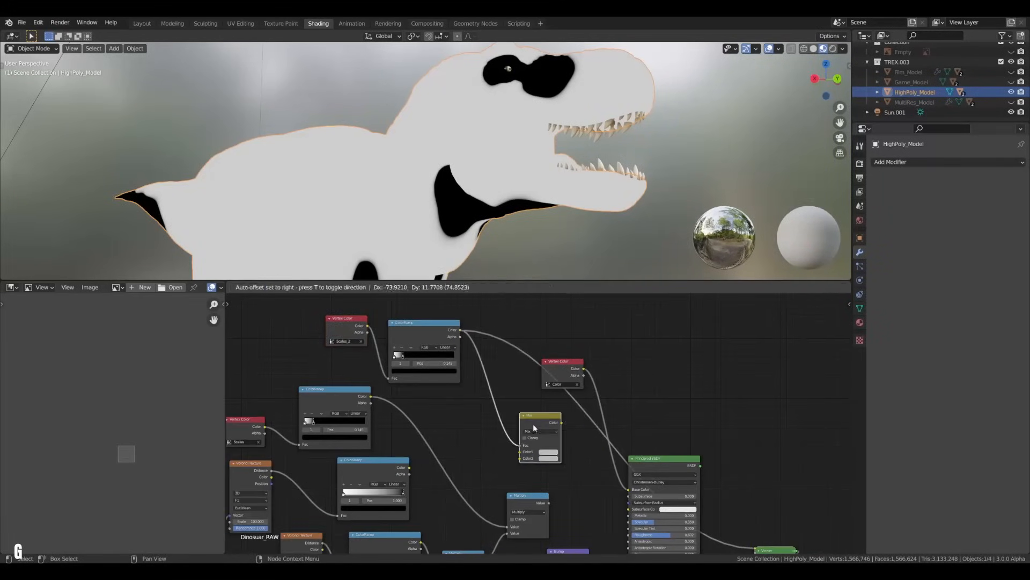
scroll(464, 445, up, 1)
scroll(465, 446, down, 2)
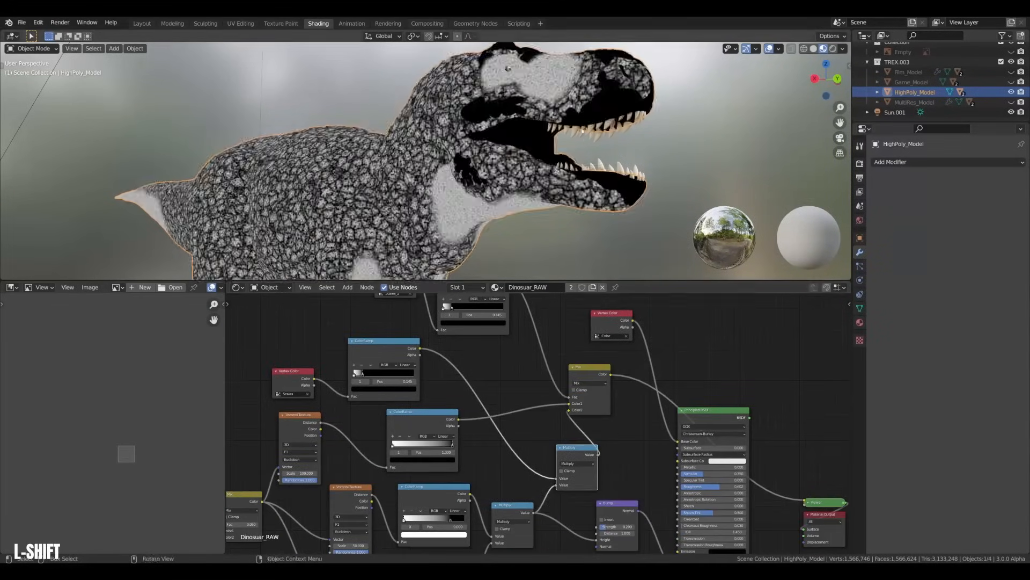
scroll(486, 182, up, 5)
scroll(483, 395, up, 1)
scroll(483, 394, up, 2)
scroll(489, 161, down, 2)
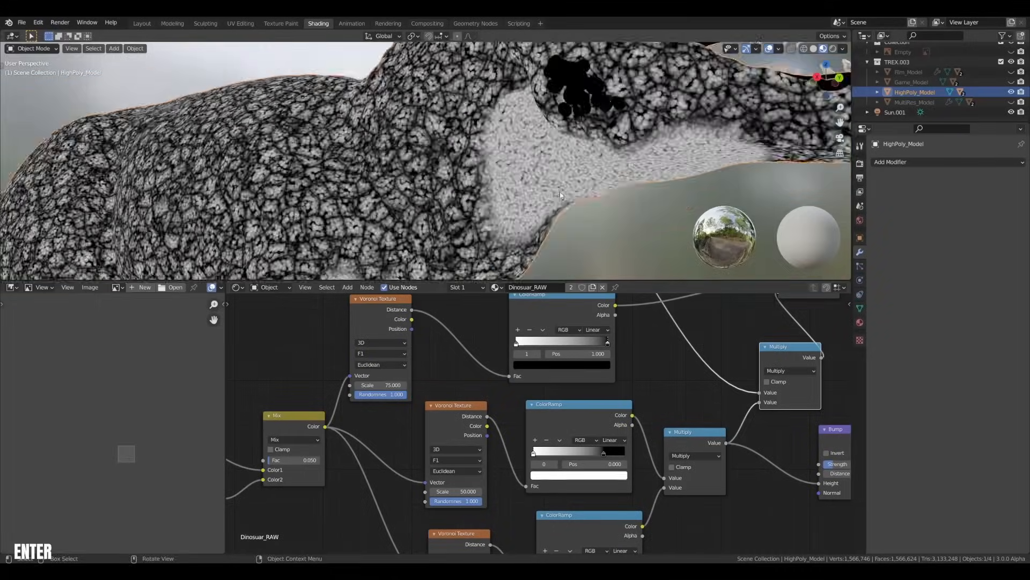
scroll(488, 159, down, 3)
Restore the full textured material via the Principled BSDF and preview the Mix output on the model.
mouse_move(488, 158)
ctrl+middle_down()
mouse_move(421, 226)
mouse_move(422, 193)
mouse_move(484, 201)
ctrl+middle_up()
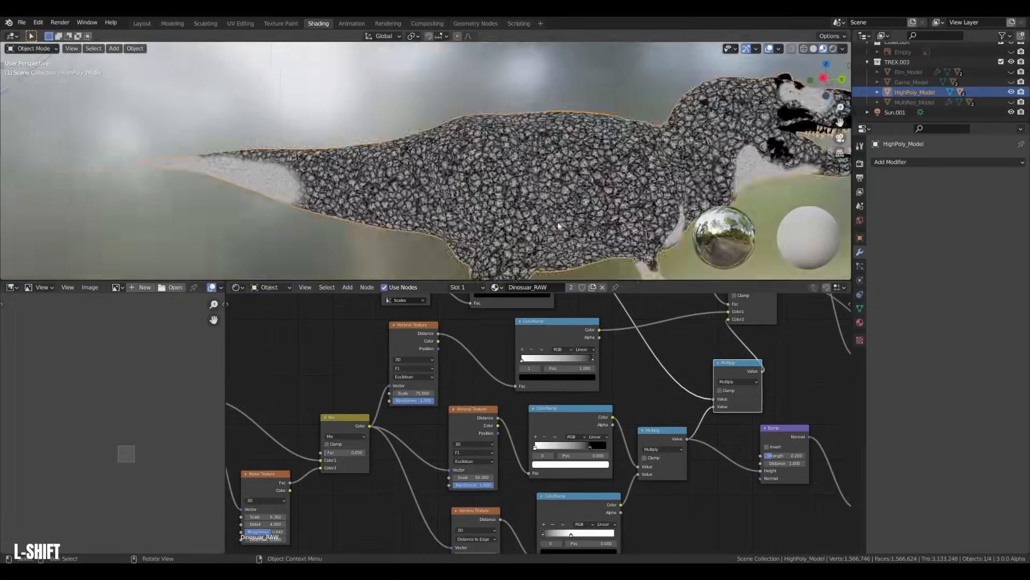
middle_drag(563, 451, 505, 433)
ctrl+shift+click(605, 376)
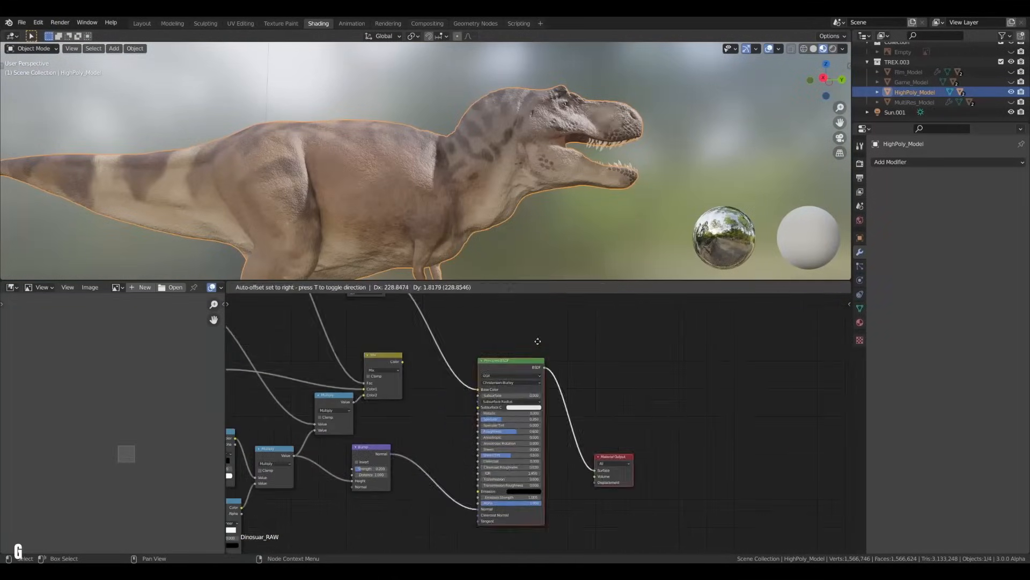
middle_drag(484, 379, 478, 319)
ctrl+shift+click(479, 320)
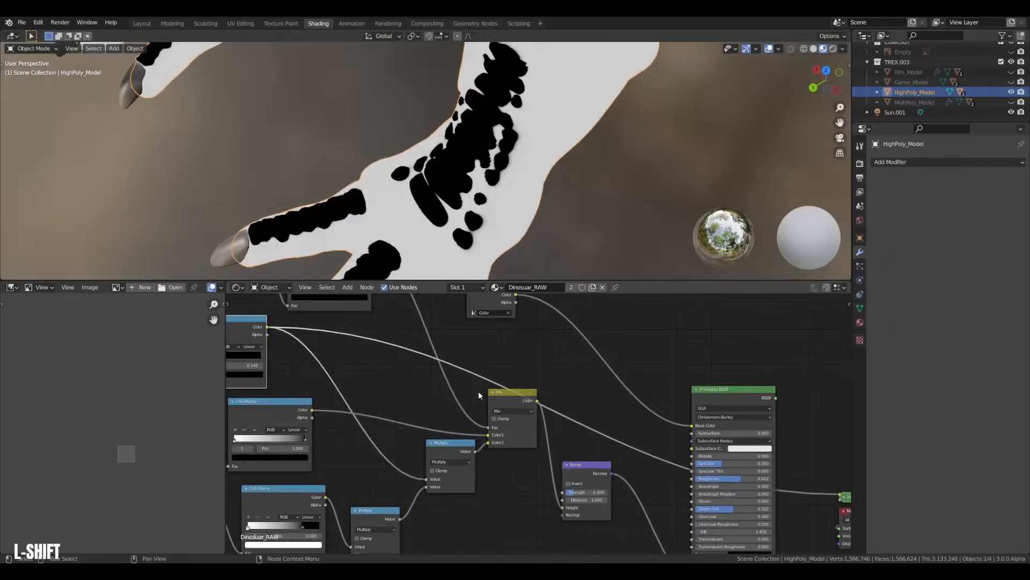
Tune the scale and scratch mask ColorRamp stops to about 0.058 and 0.283, reducing white specks.
ctrl+shift+click(317, 370)
scroll(419, 402, up, 3)
scroll(419, 402, up, 4)
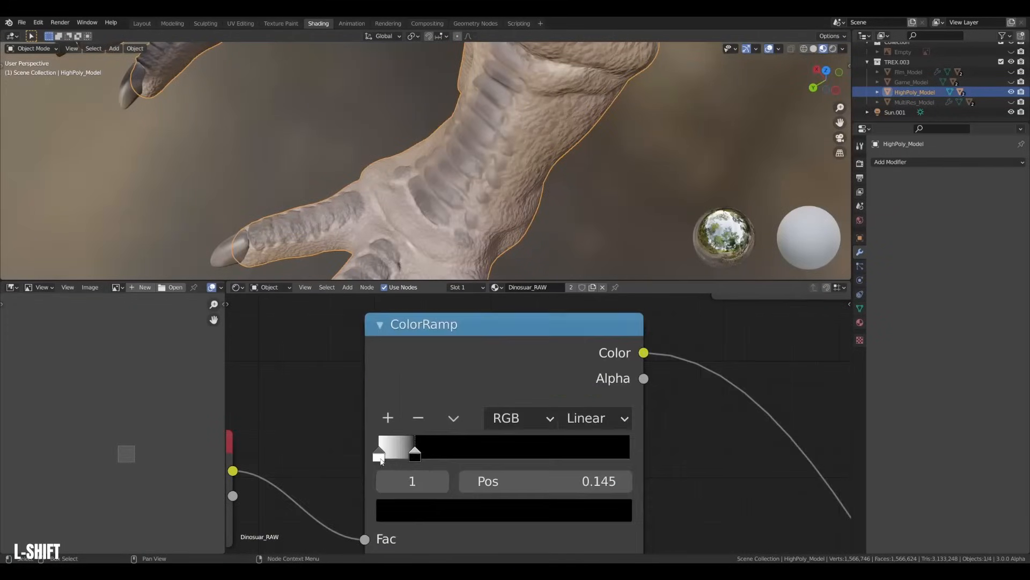
drag(436, 457, 415, 458)
scroll(414, 458, down, 2)
scroll(415, 457, down, 3)
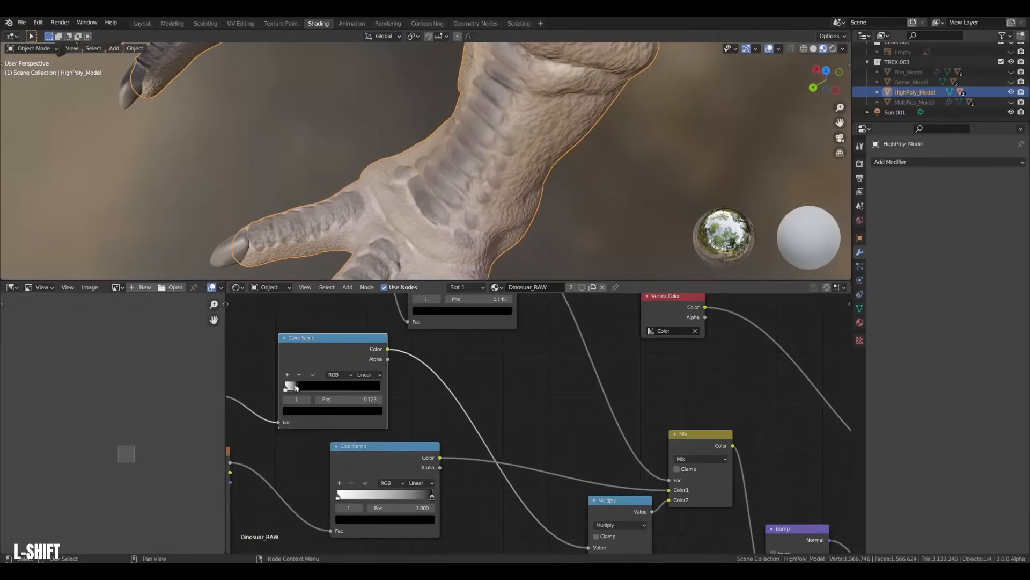
drag(493, 439, 505, 441)
middle_drag(505, 441, 438, 386)
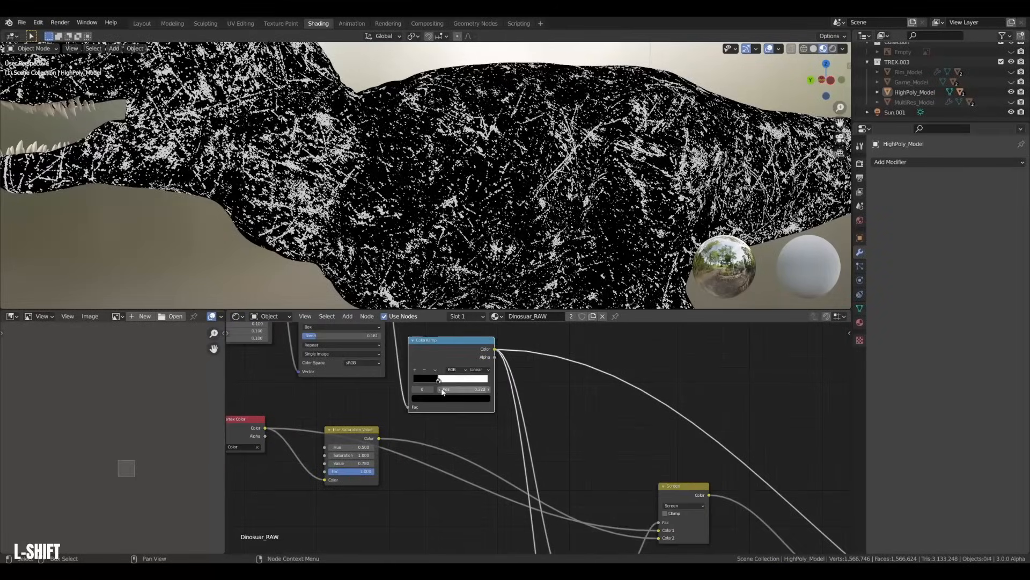
drag(437, 386, 438, 385)
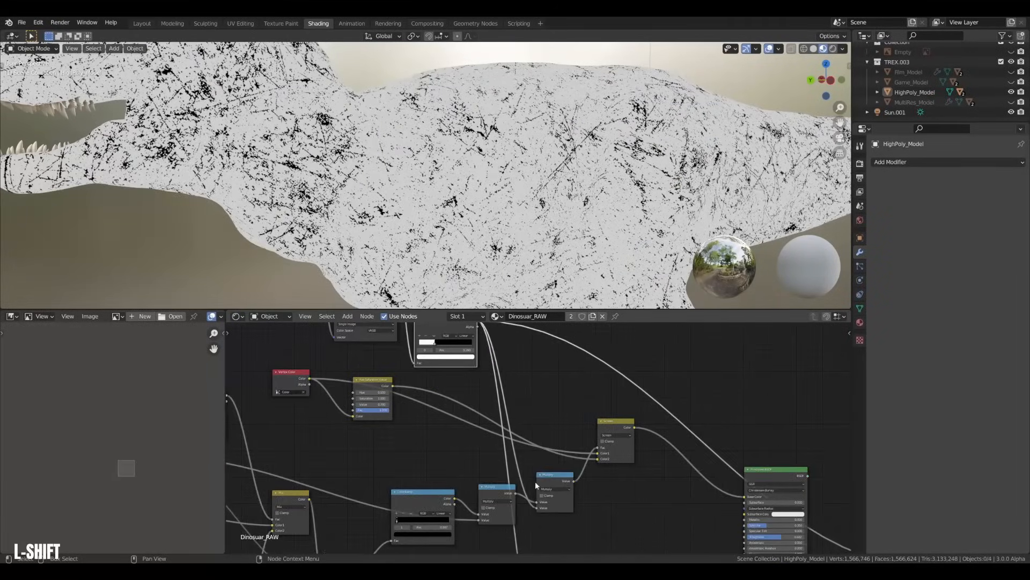
scroll(437, 386, down, 2)
scroll(437, 429, up, 3)
drag(437, 429, 406, 426)
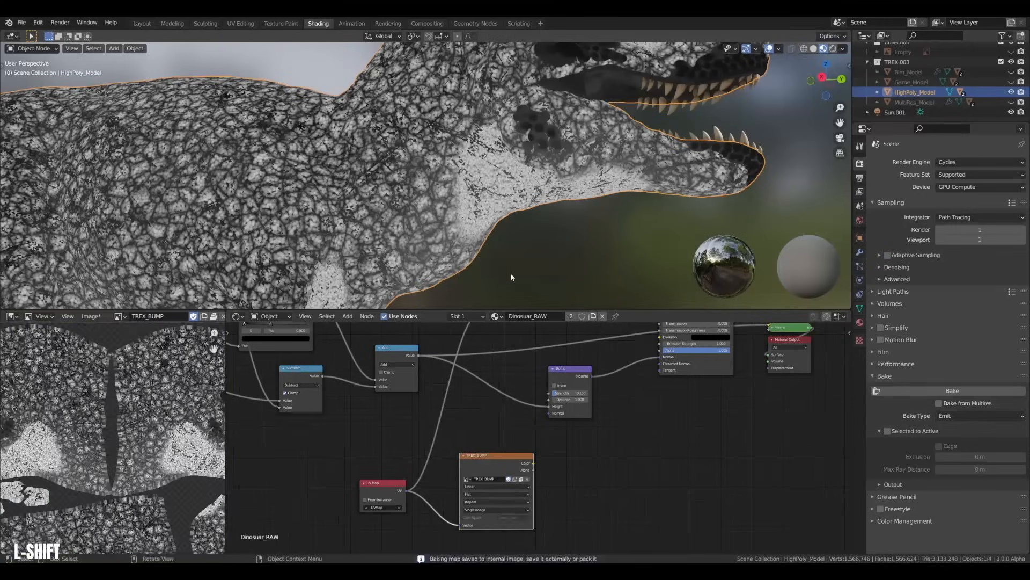
scroll(500, 402, up, 2)
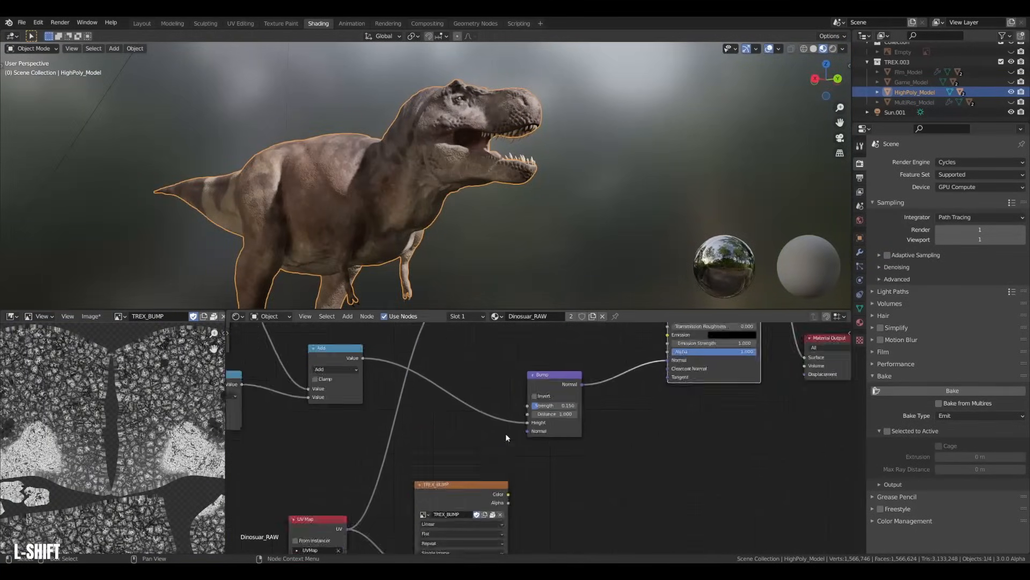
Set the Bump node strength driven by TREX_BUMP to 1.
middle_drag(500, 435, 508, 449)
double_click(563, 389)
text(1)
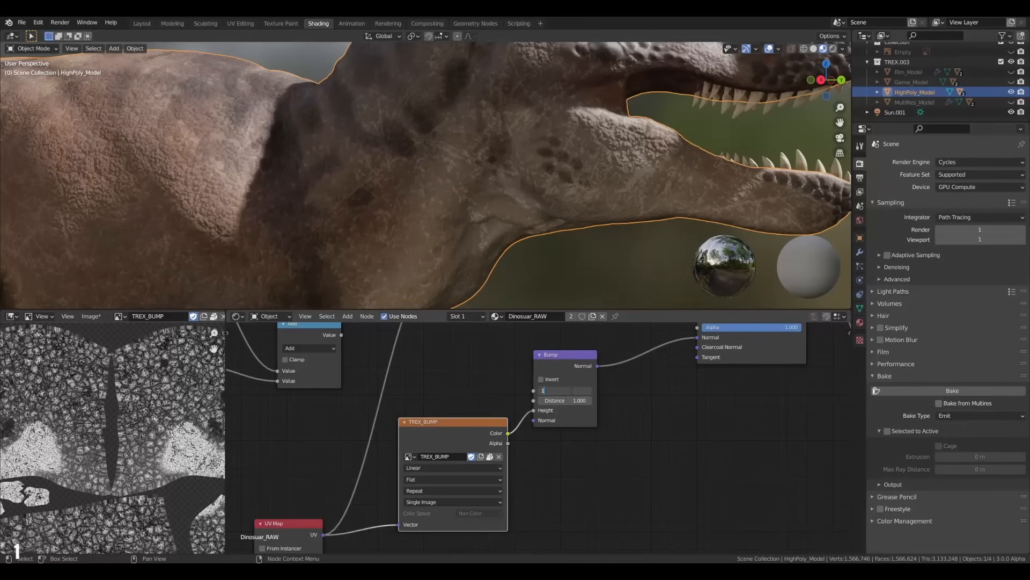
key(Return)
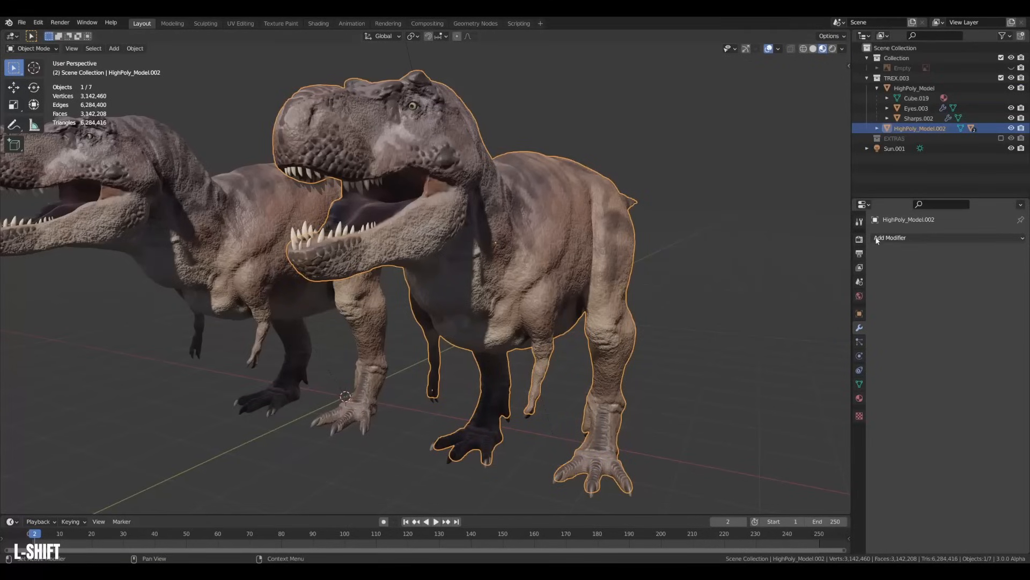
Add a Multiresolution modifier to HighPoly_Model.002 and enter Edit Mode on it.
click(920, 239)
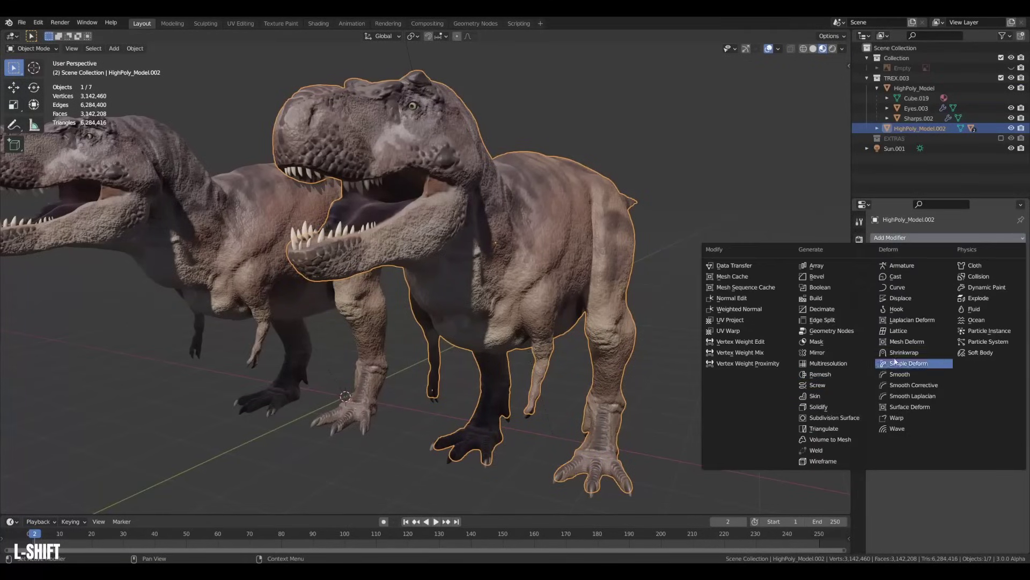
click(851, 364)
middle_drag(516, 322, 621, 314)
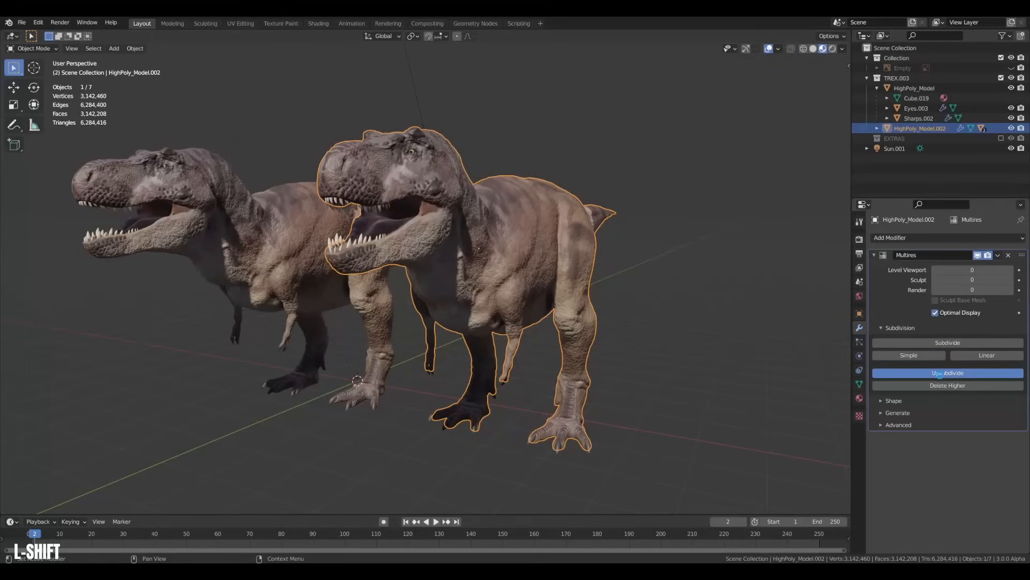
mouse_move(483, 306)
middle_down()
mouse_move(548, 290)
mouse_move(543, 277)
mouse_move(561, 334)
middle_up()
key(Tab)
key(Tab)
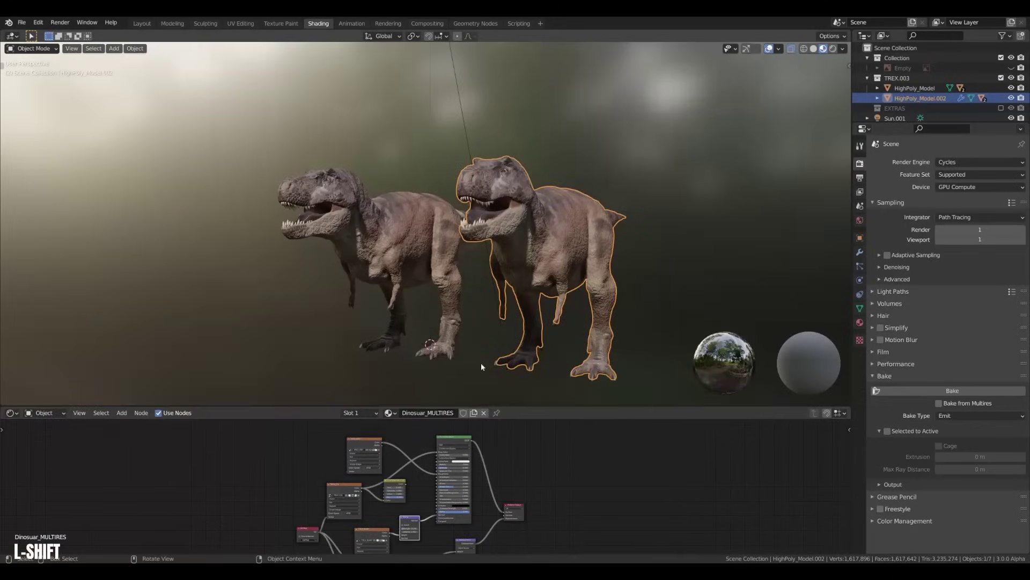
Remove the old DISP image node from the multires material.
middle_drag(483, 322, 610, 264)
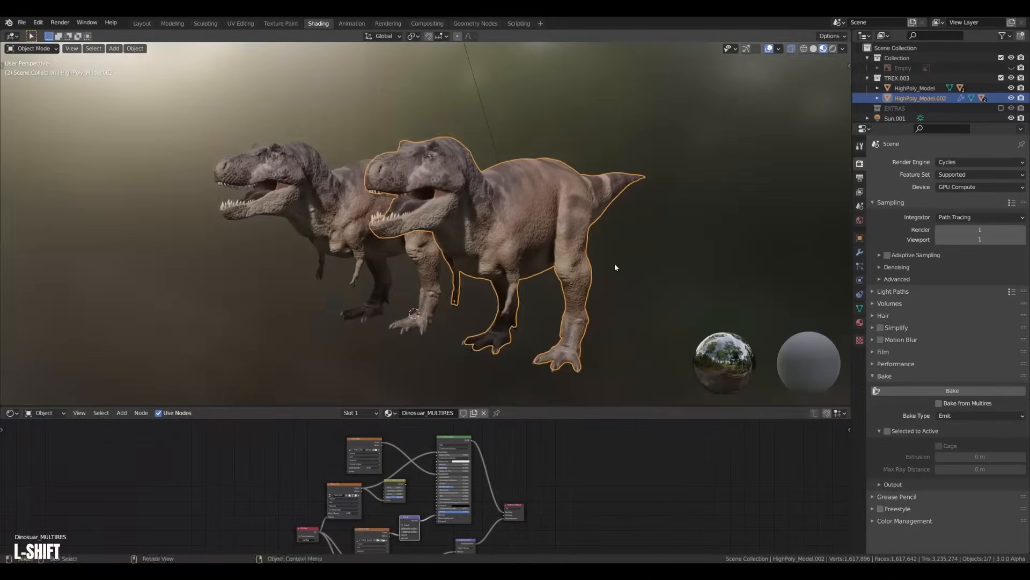
scroll(515, 322, up, 3)
drag(511, 407, 511, 276)
scroll(483, 442, up, 3)
scroll(483, 443, up, 3)
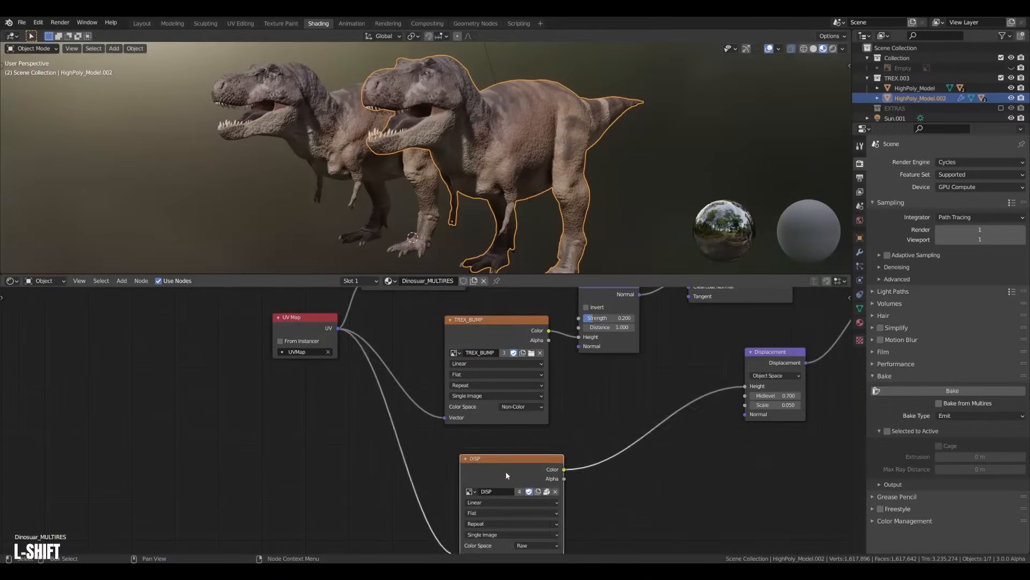
drag(517, 467, 503, 467)
click(503, 466)
key(ctrl+x)
Add a blank TREX_DISP Image Texture and set the bake type to Normals from multires.
key(shift+a)
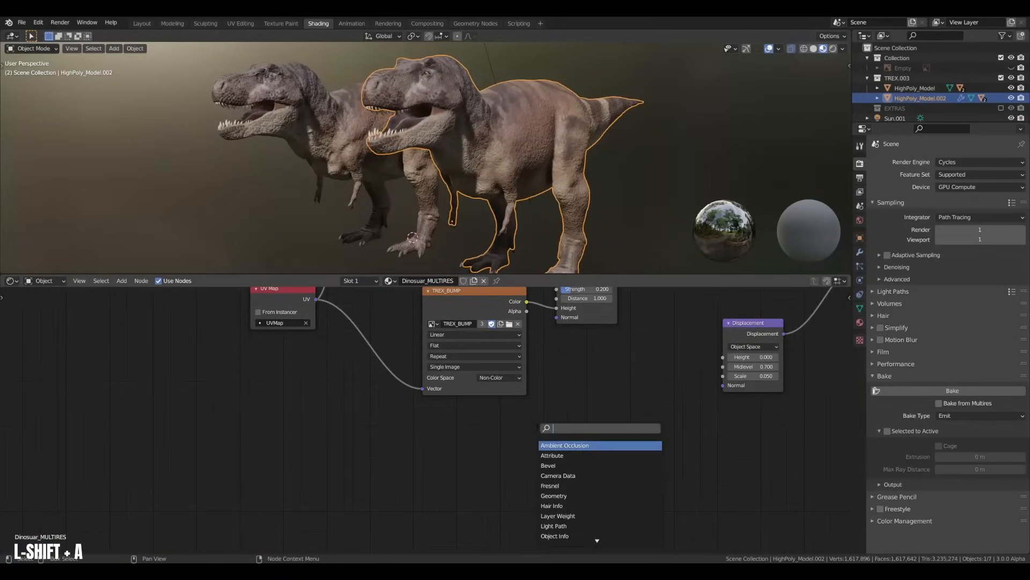
text(image)
key(Return)
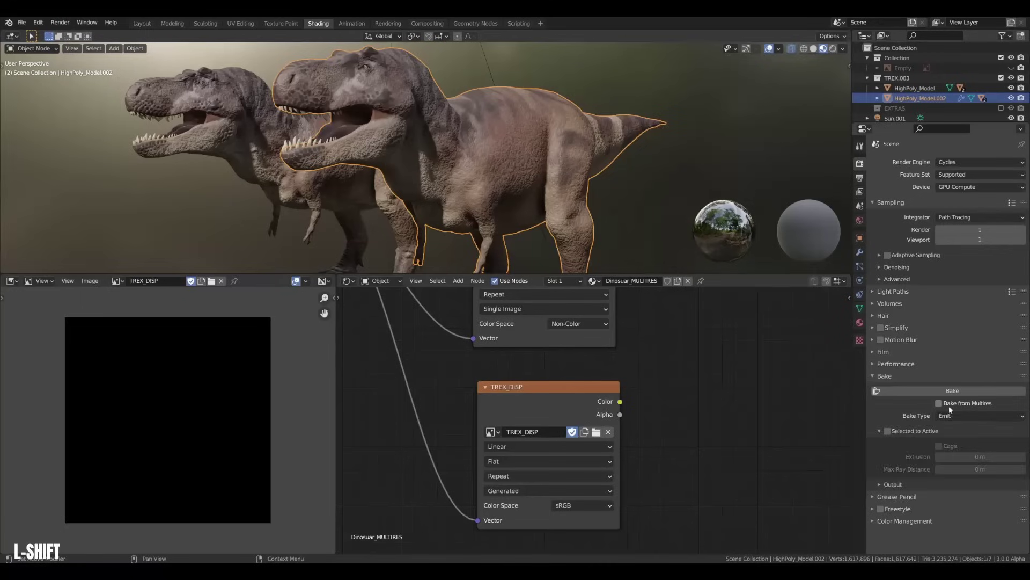
click(939, 402)
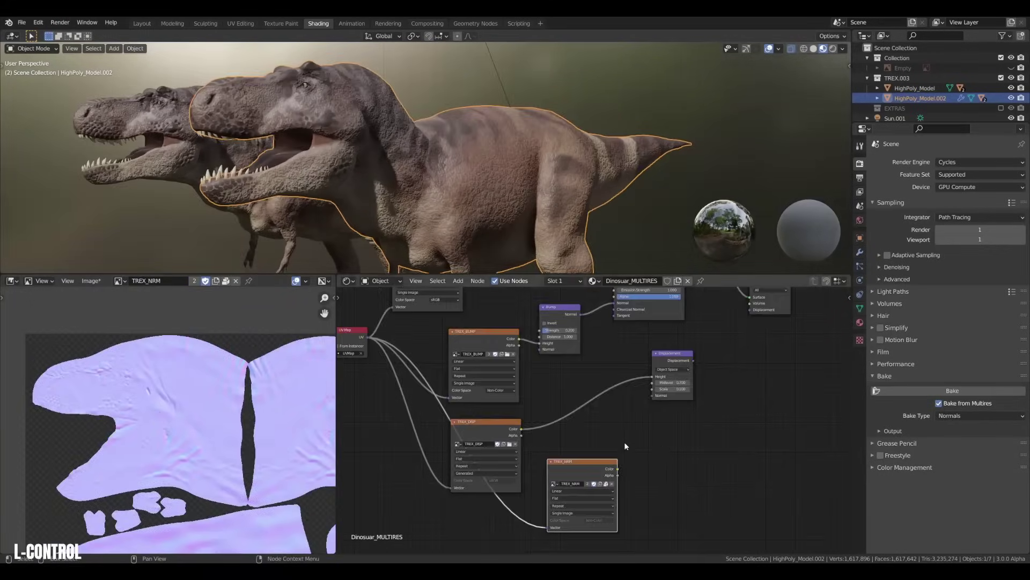
scroll(624, 442, down, 2)
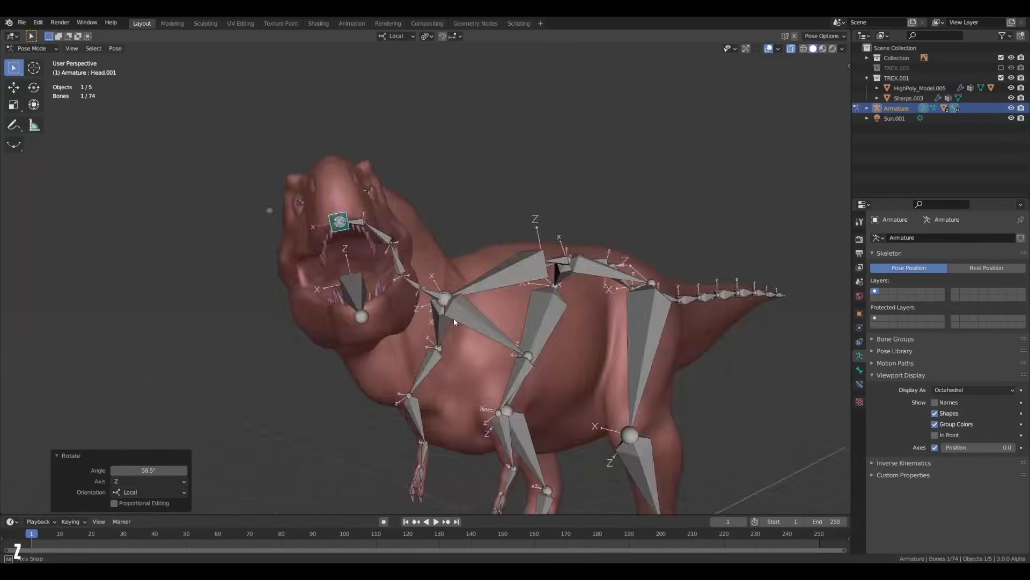
Reset the bones, then rotate the jaw bone so the textured T-Rex roars with jaw open.
key(alt+r)
middle_drag(400, 336, 363, 322)
click(273, 286)
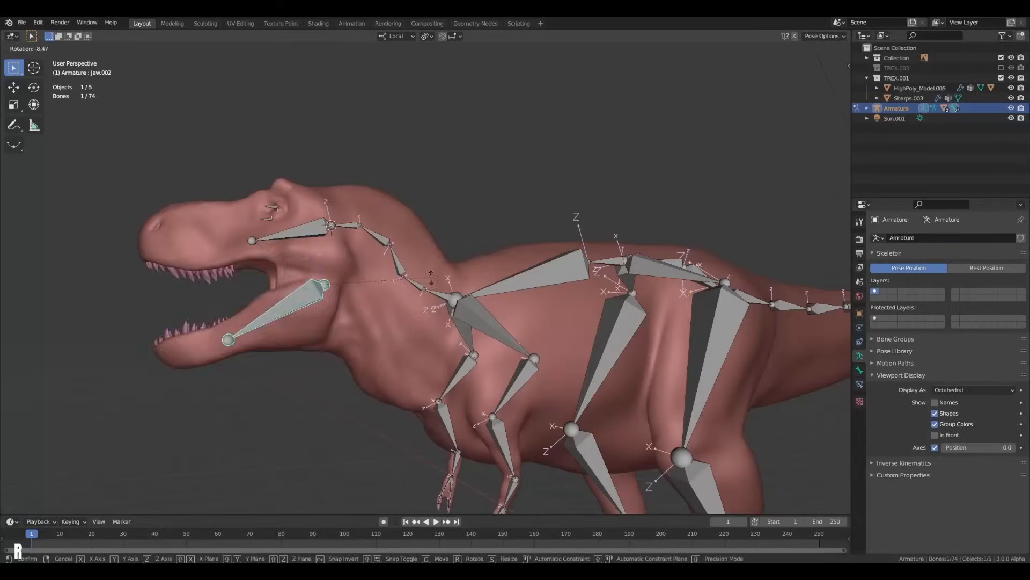
key(r)
middle_drag(627, 368, 450, 396)
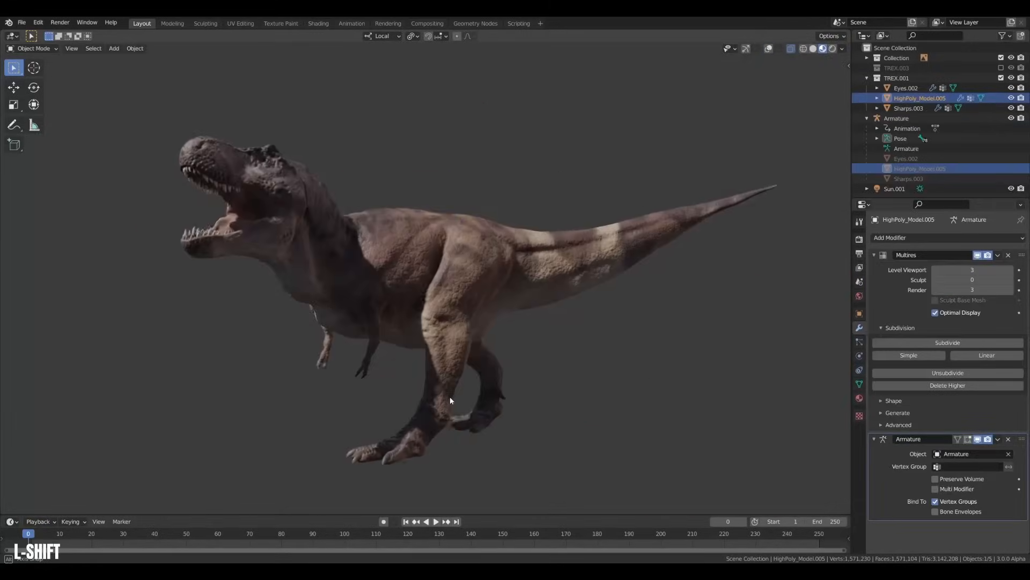